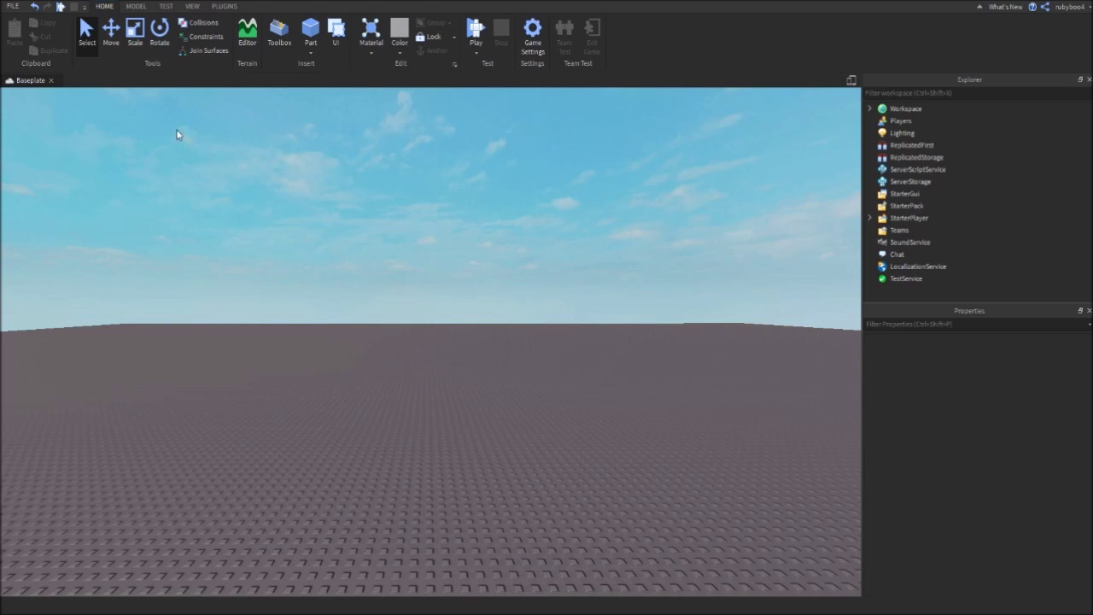
Add a ScreenGui to StarterGui and rename it Menu
click(905, 194)
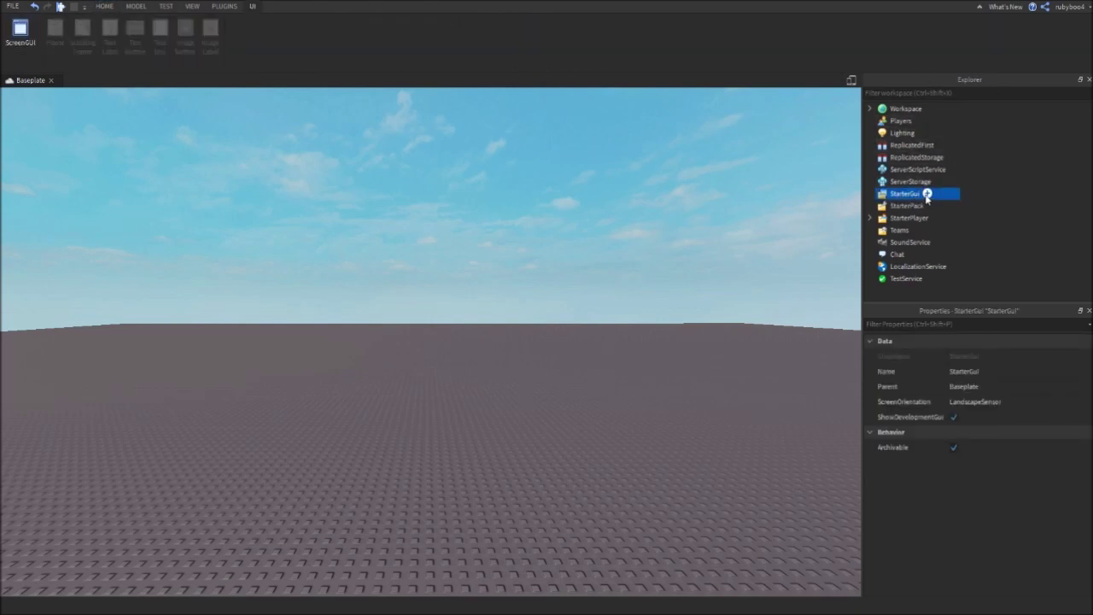
click(927, 195)
click(901, 254)
right_click(903, 206)
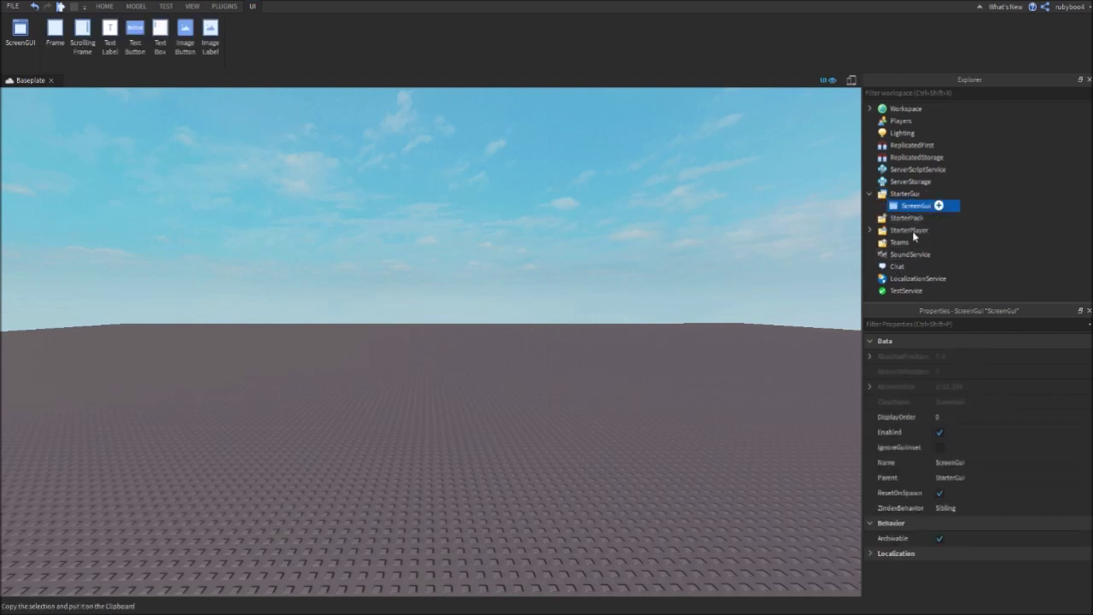
key(F2)
text(Menu)
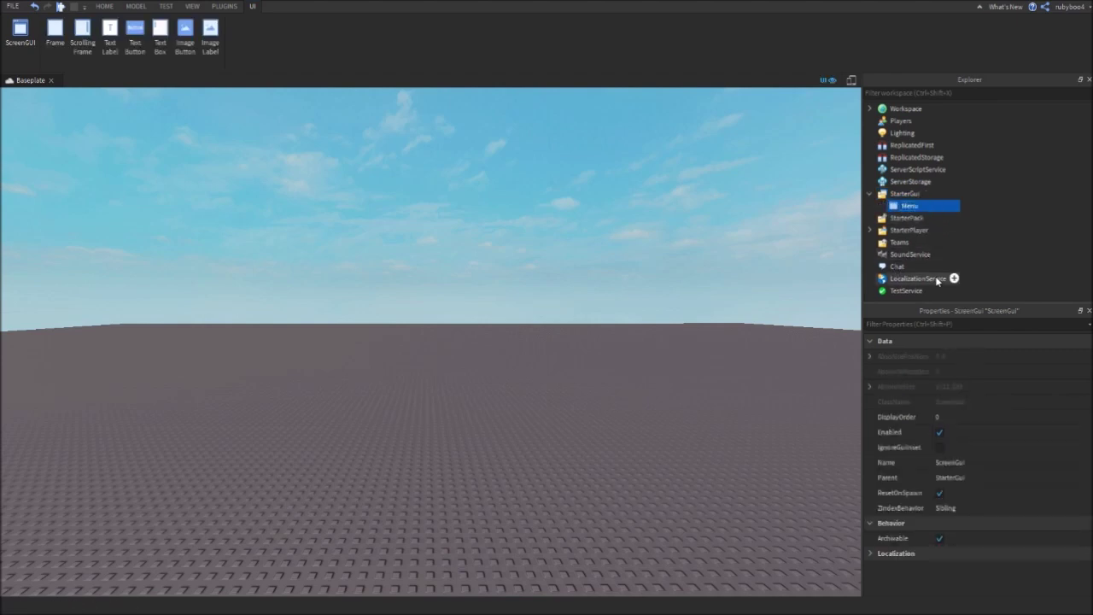
key(Return)
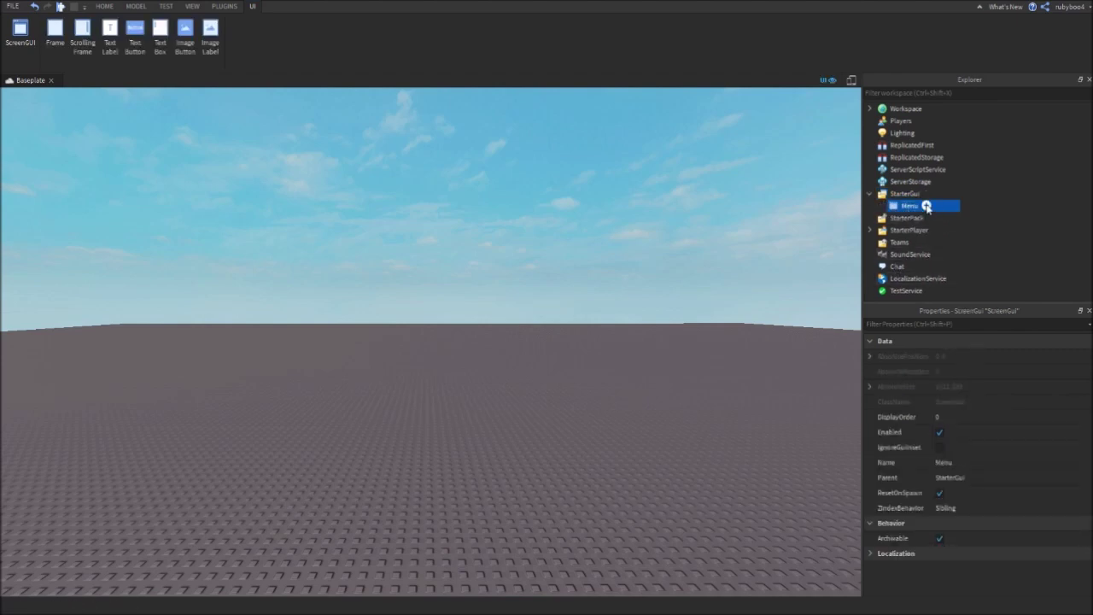
Add a Frame inside the Menu ScreenGui and set its size to {1, 0},{1, 0}
click(915, 285)
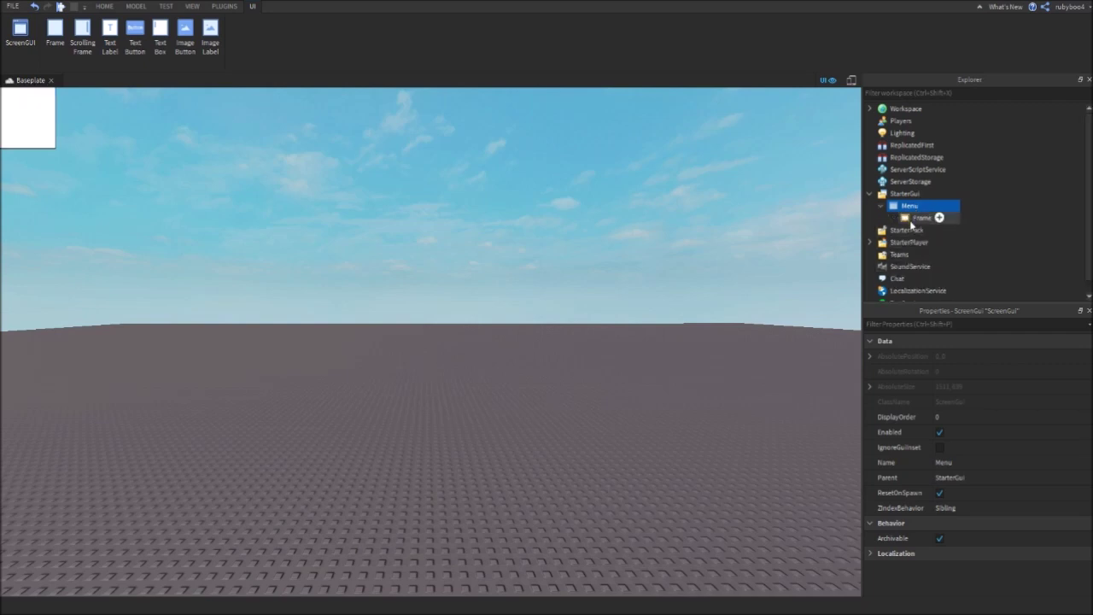
click(911, 219)
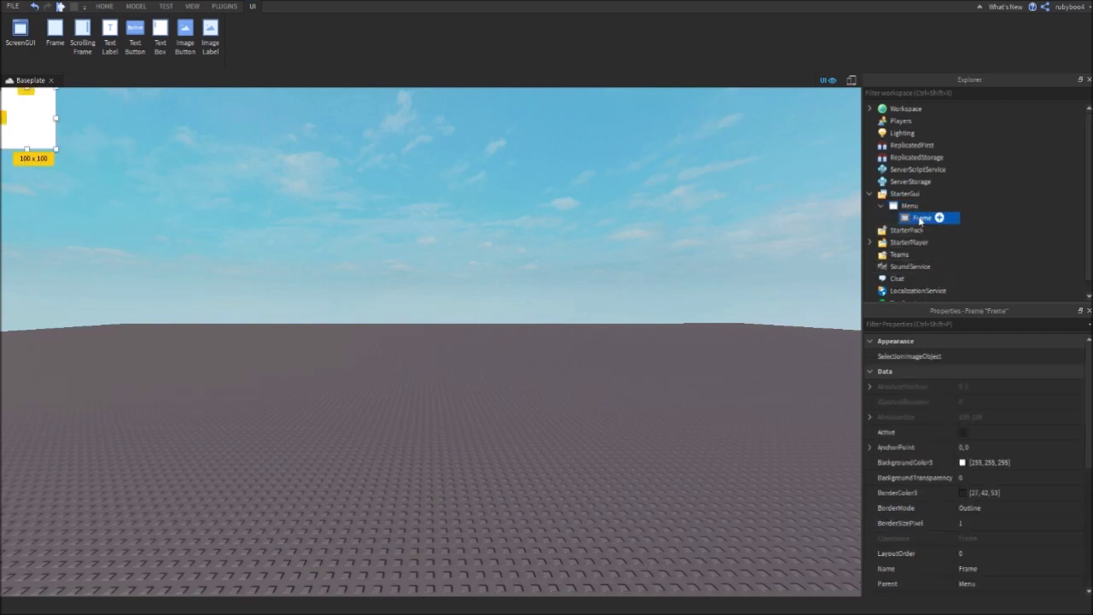
scroll(991, 479, down, 5)
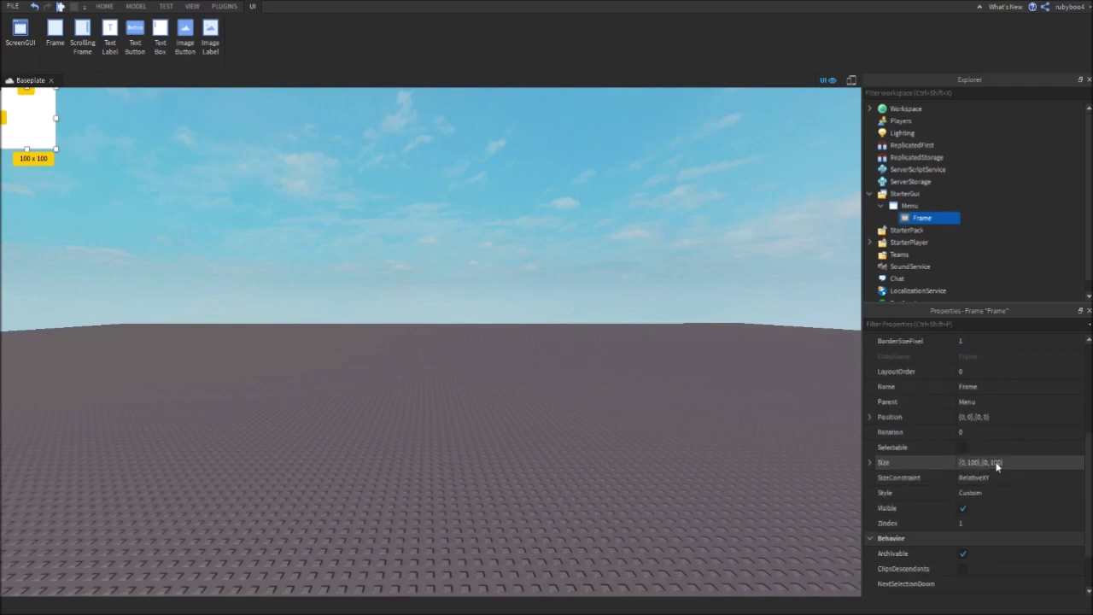
click(996, 463)
text(1)
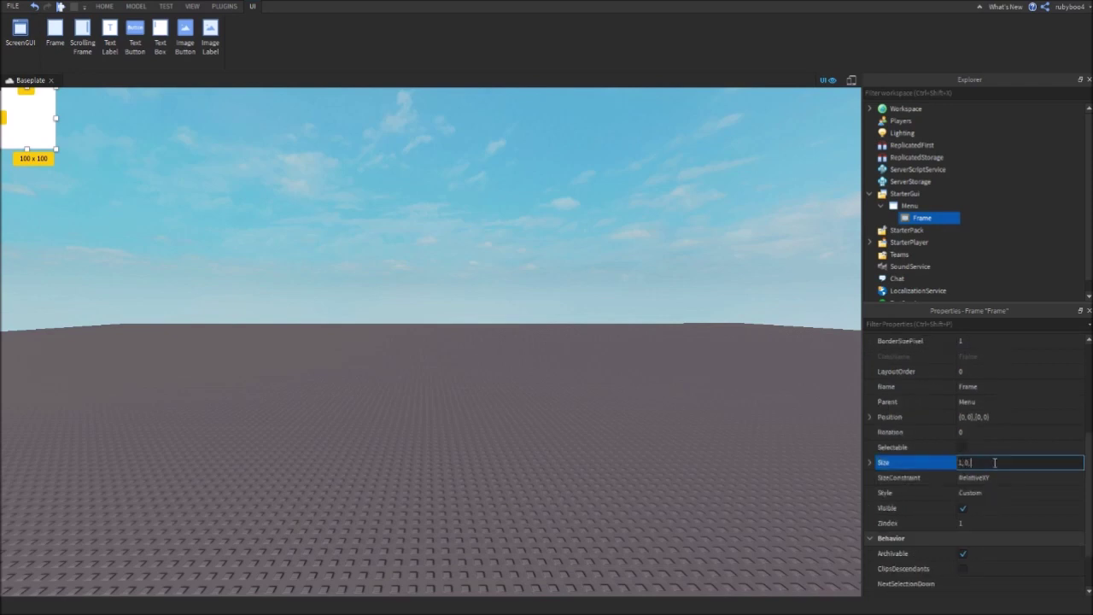
text(, 0},{1, 0)
key(Return)
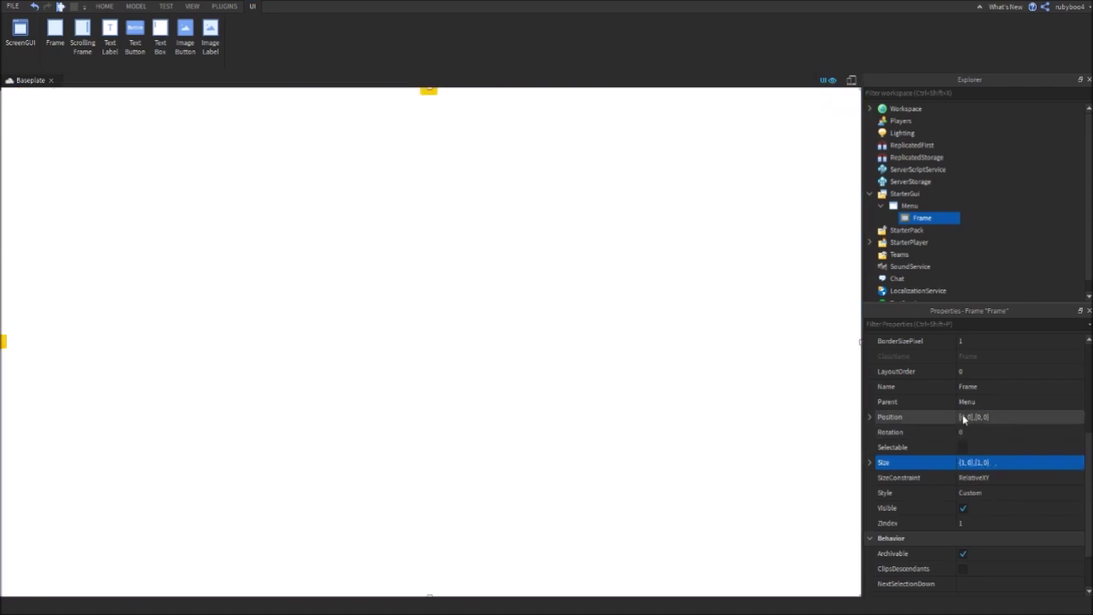
Set the frame's background colour to sky blue, 56, 186, 255
scroll(965, 427, up, 5)
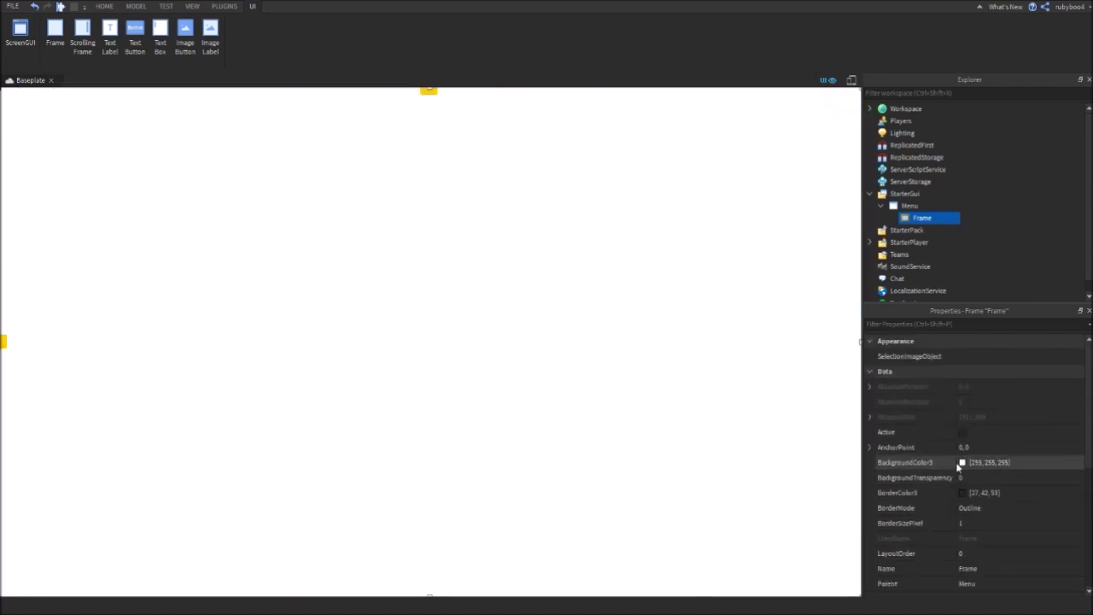
click(982, 462)
text(60,220,255)
key(Return)
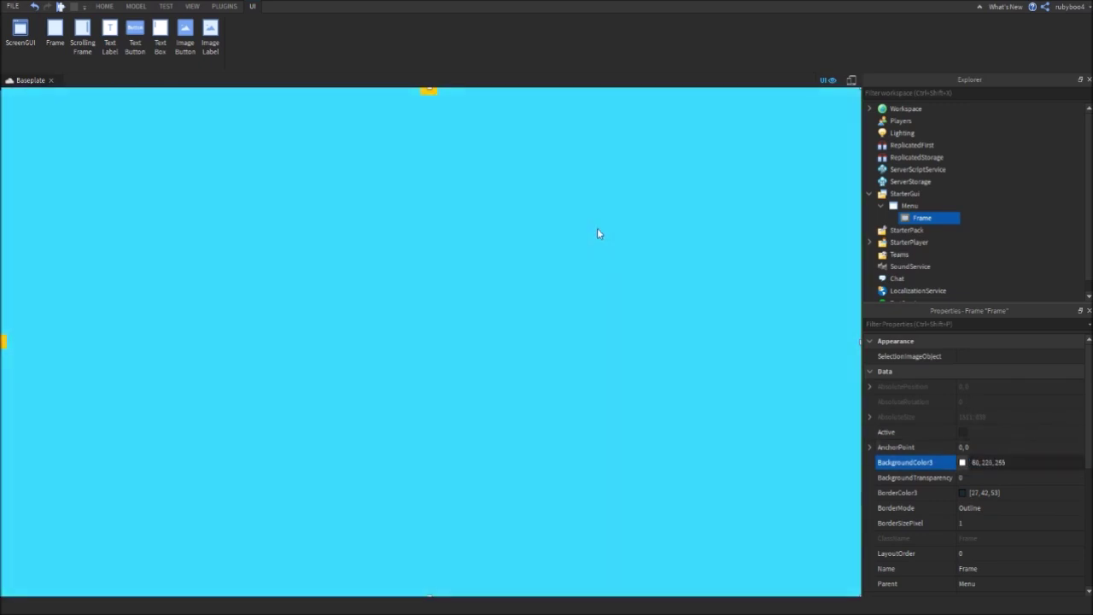
drag(597, 228, 595, 234)
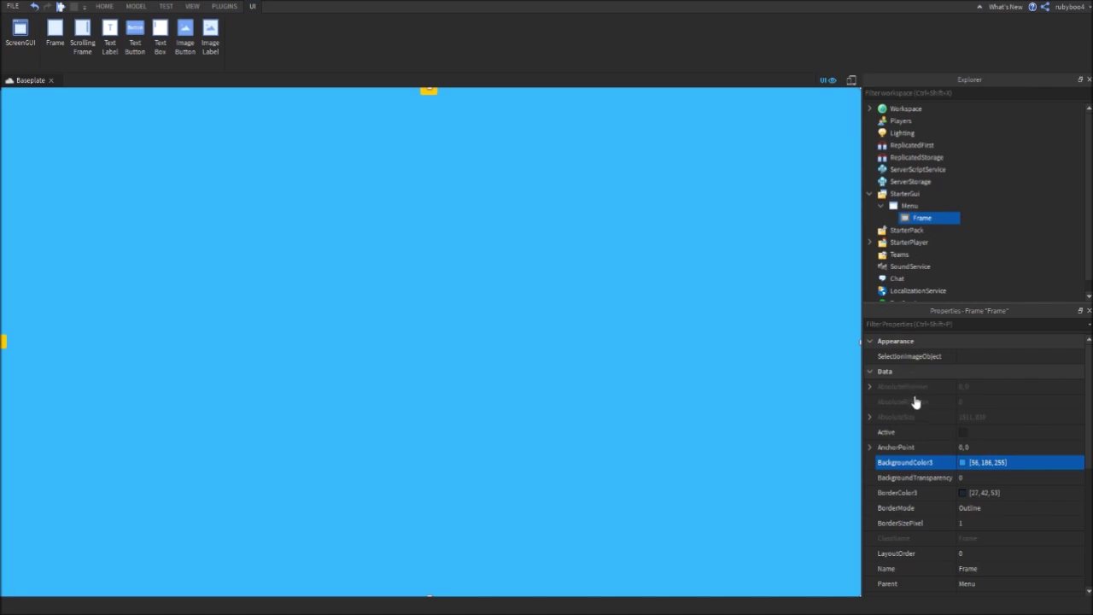
Insert a text button about 429 x 150 px in the middle of the frame and place a duplicate directly below it
click(135, 39)
drag(112, 119, 247, 181)
drag(171, 141, 489, 315)
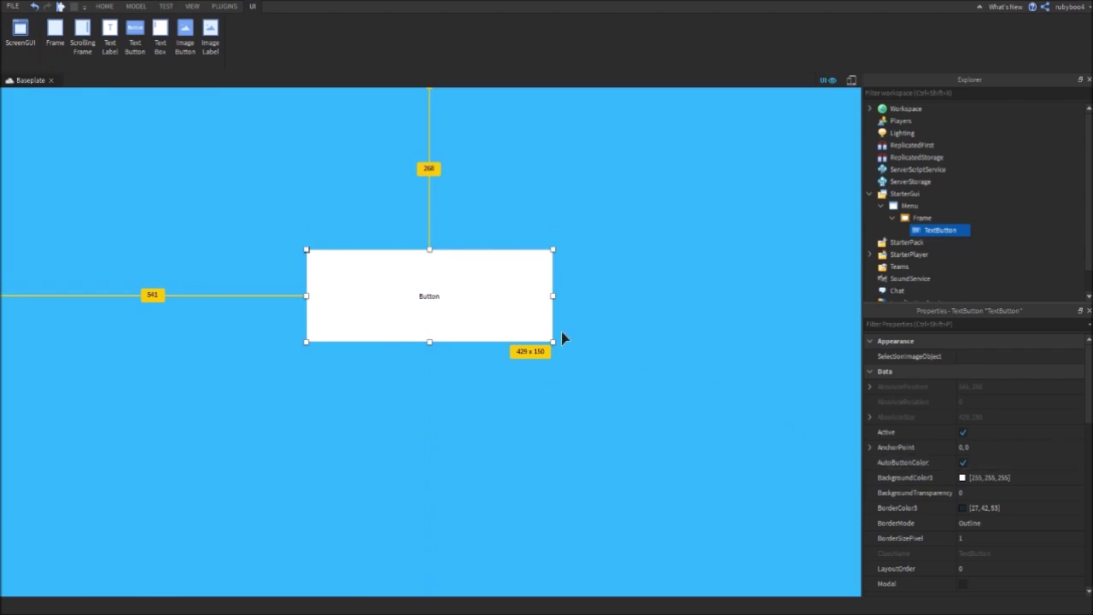
key(ctrl+d)
drag(442, 291, 438, 407)
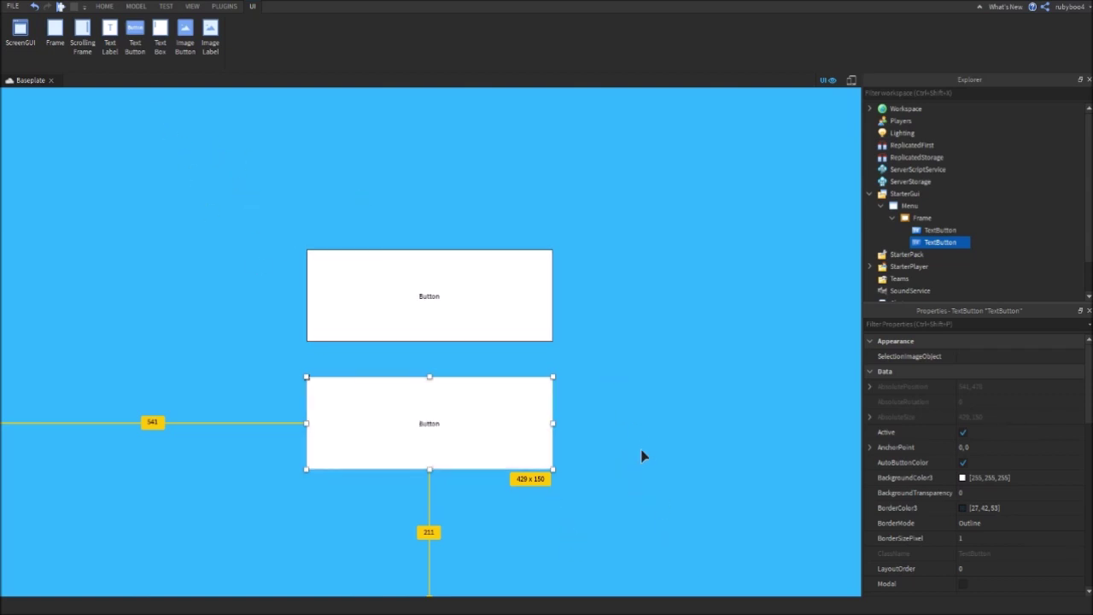
Set the background transparency of both text buttons to 1
ctrl+click(953, 231)
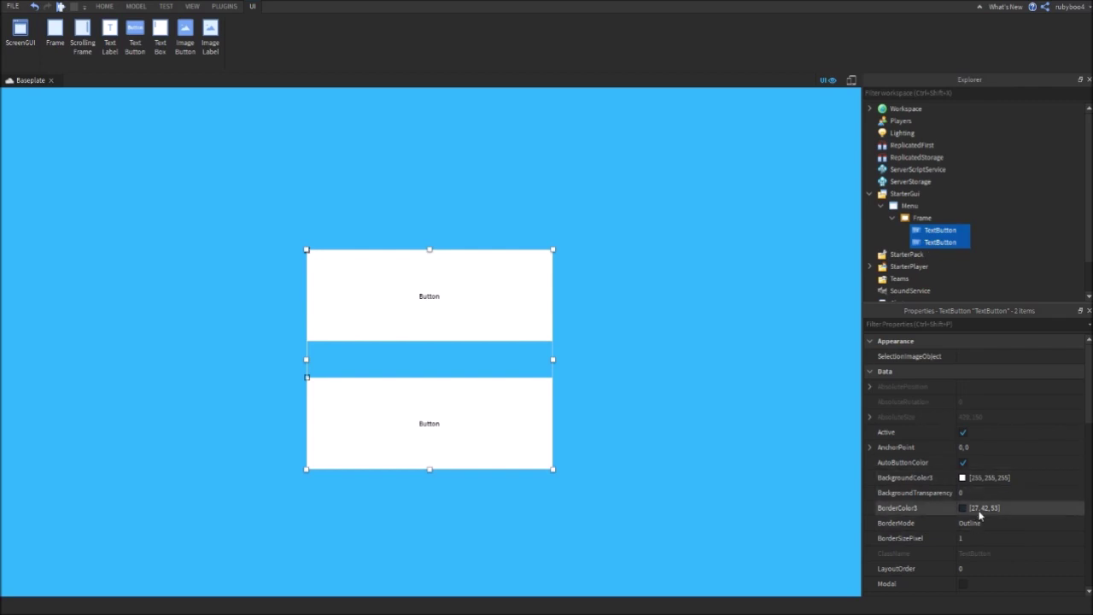
click(966, 493)
text(1)
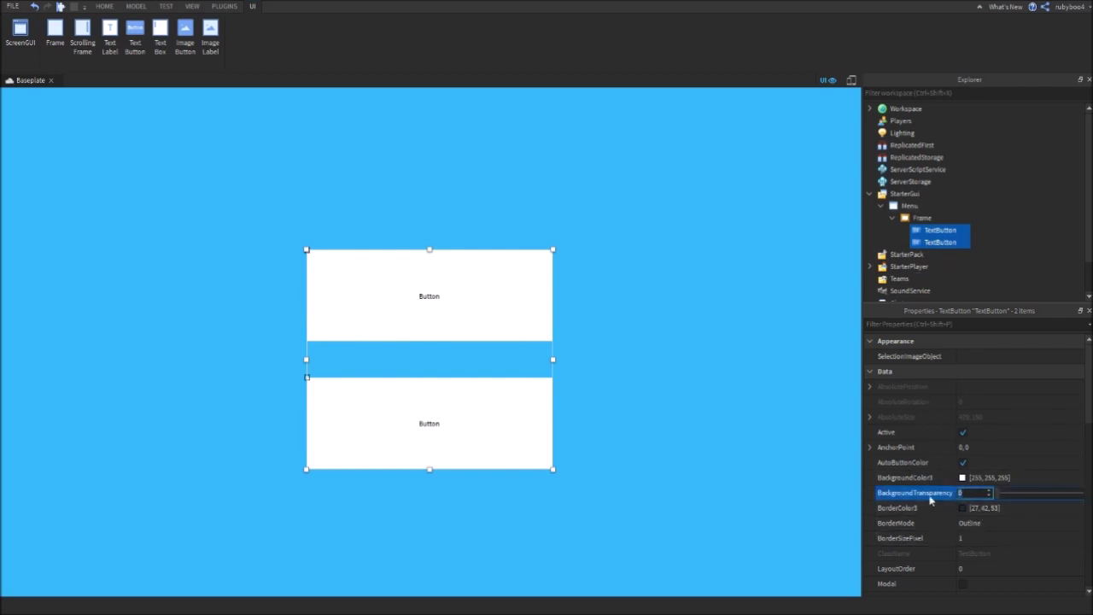
key(Return)
Format both buttons' text as scaled, SourceSansBold and white (255, 255, 255), with a text stroke transparency of 0.8
scroll(984, 519, down, 5)
scroll(966, 467, down, 6)
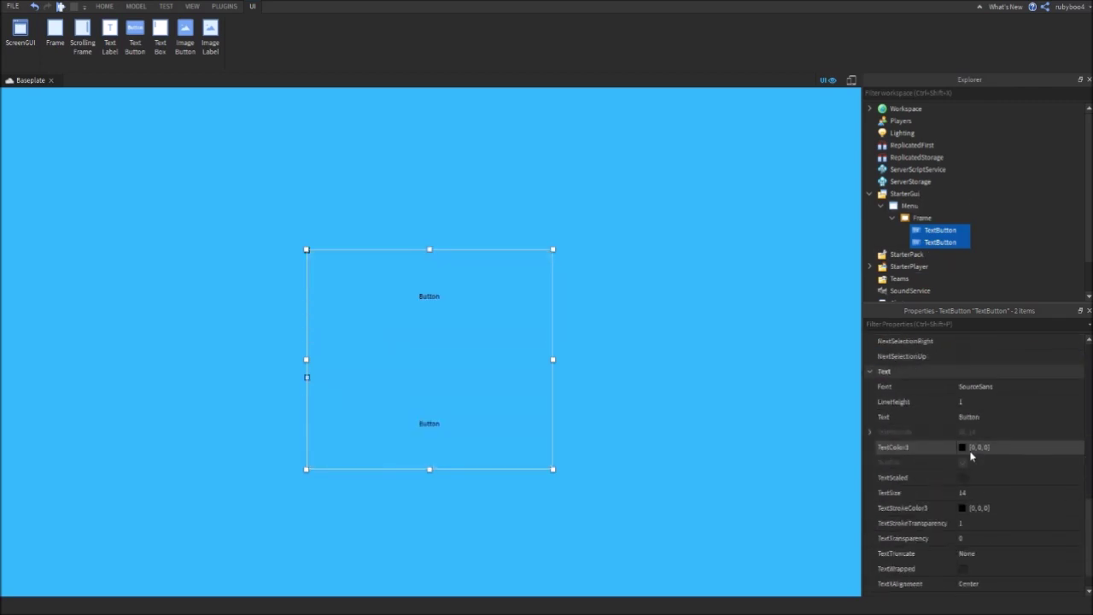
click(963, 477)
click(980, 388)
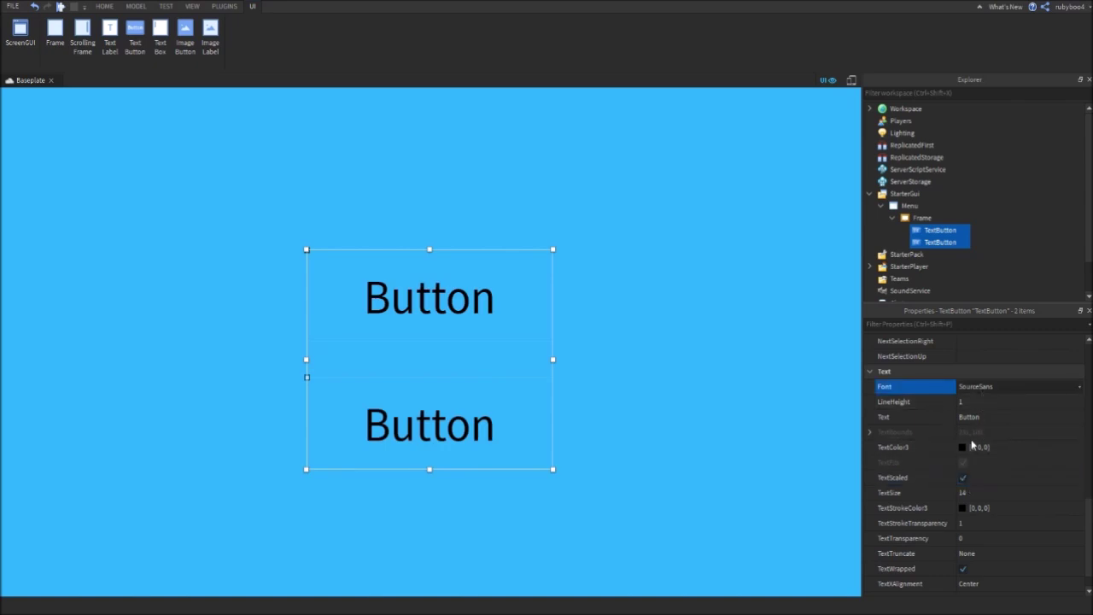
click(973, 447)
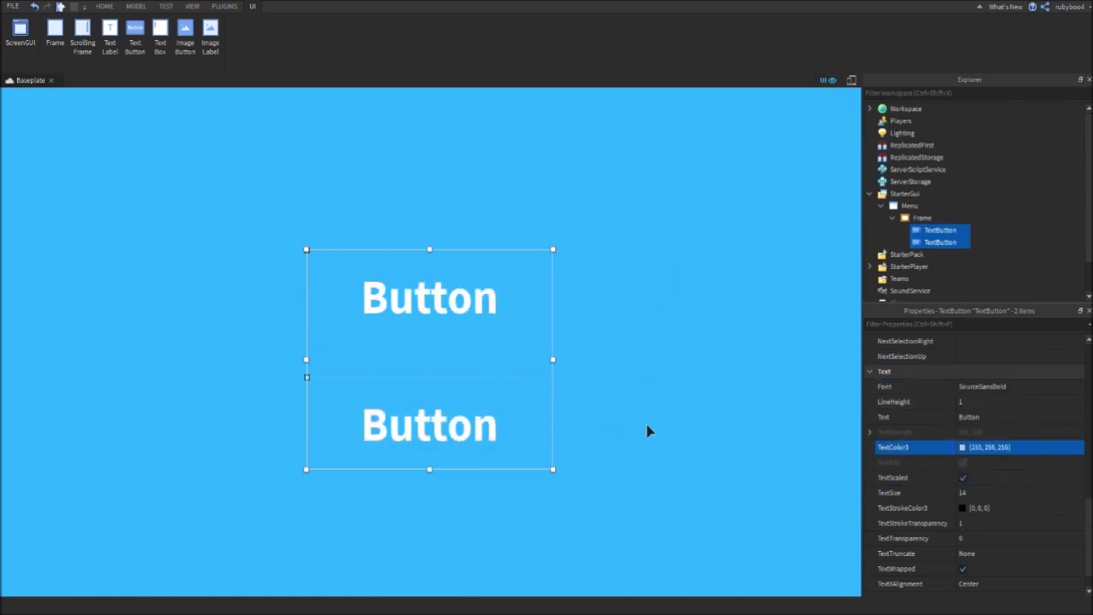
click(951, 522)
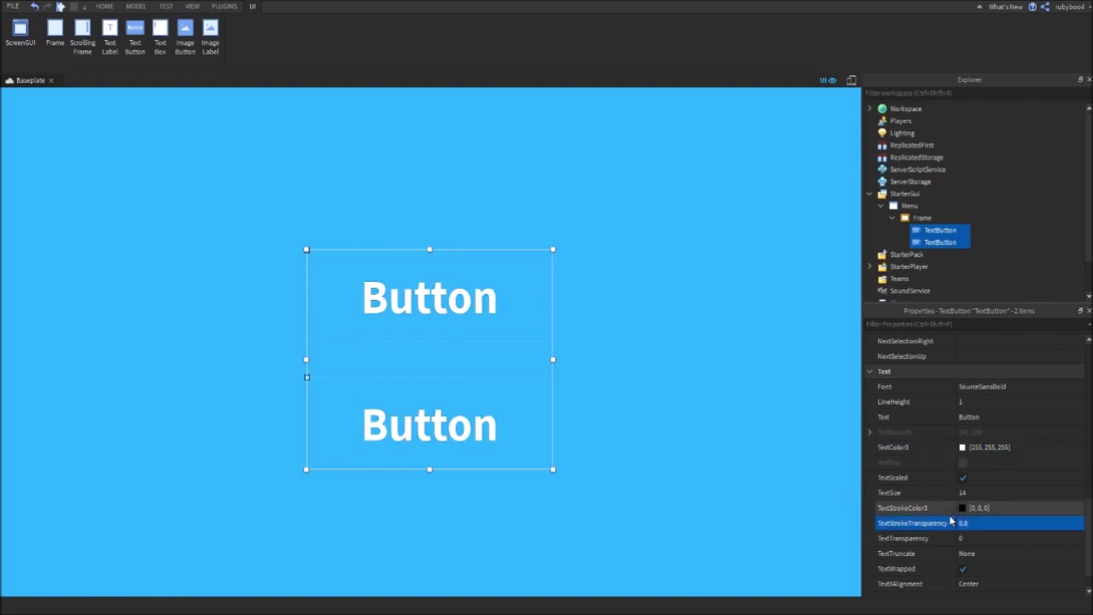
Rename the upper text button to Play in the object hierarchy
click(927, 219)
click(940, 230)
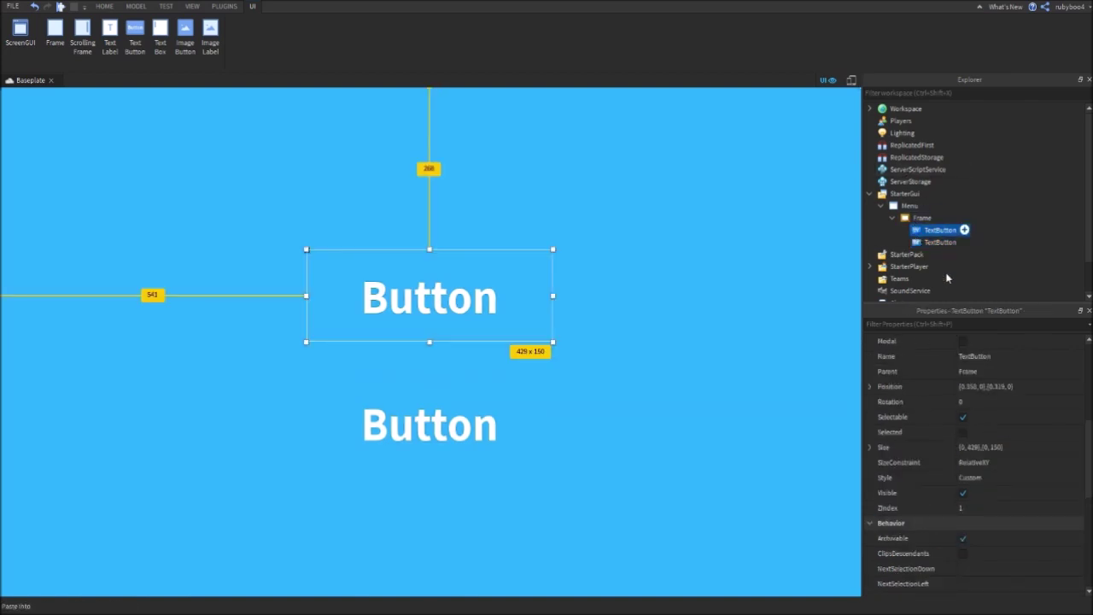
key(F2)
text(Play)
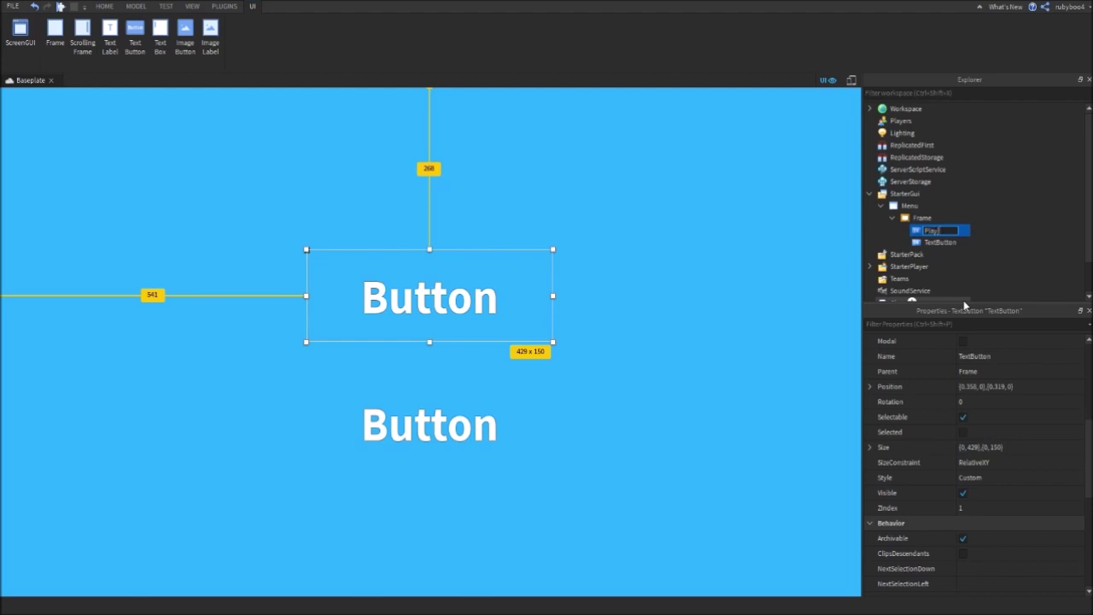
key(Return)
Rename the lower text button to Settings and set its displayed text to Settings
click(938, 243)
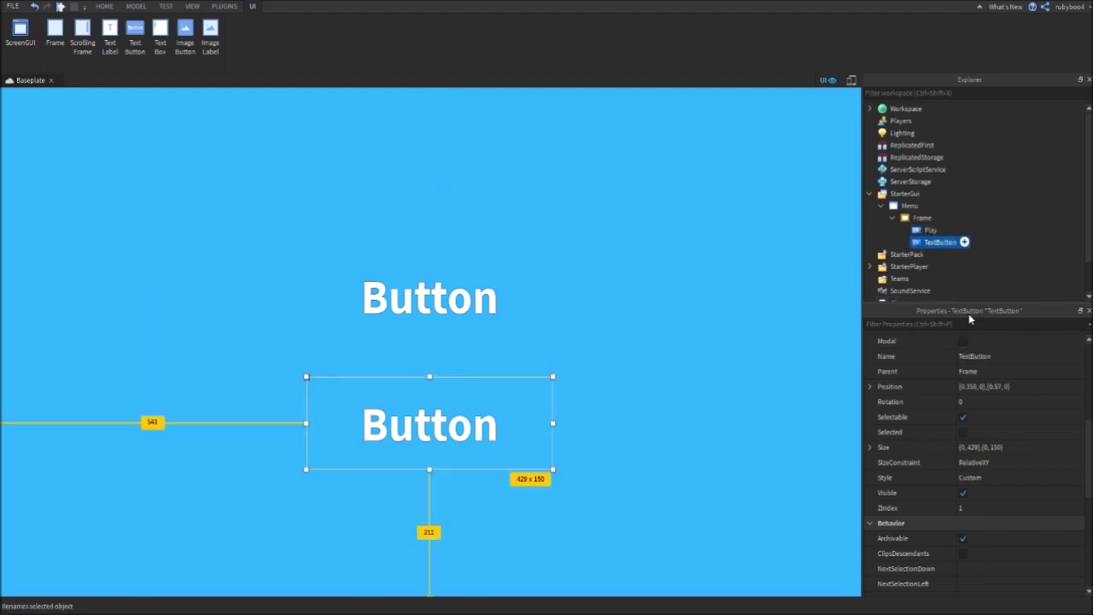
key(F2)
text(Settings)
key(Return)
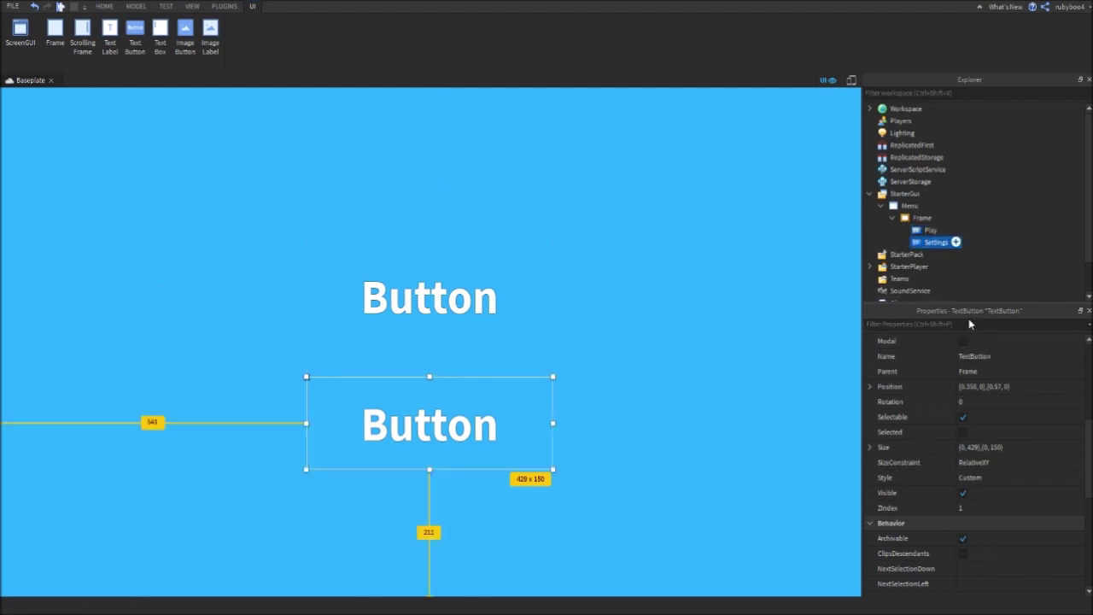
scroll(974, 384, down, 5)
click(986, 402)
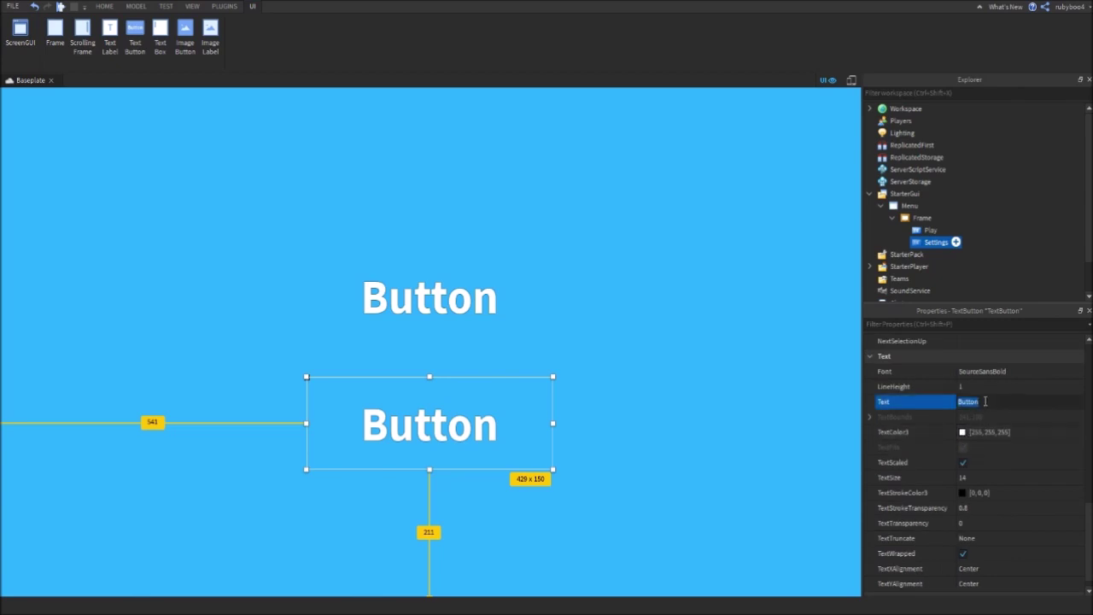
text(Settings)
key(Return)
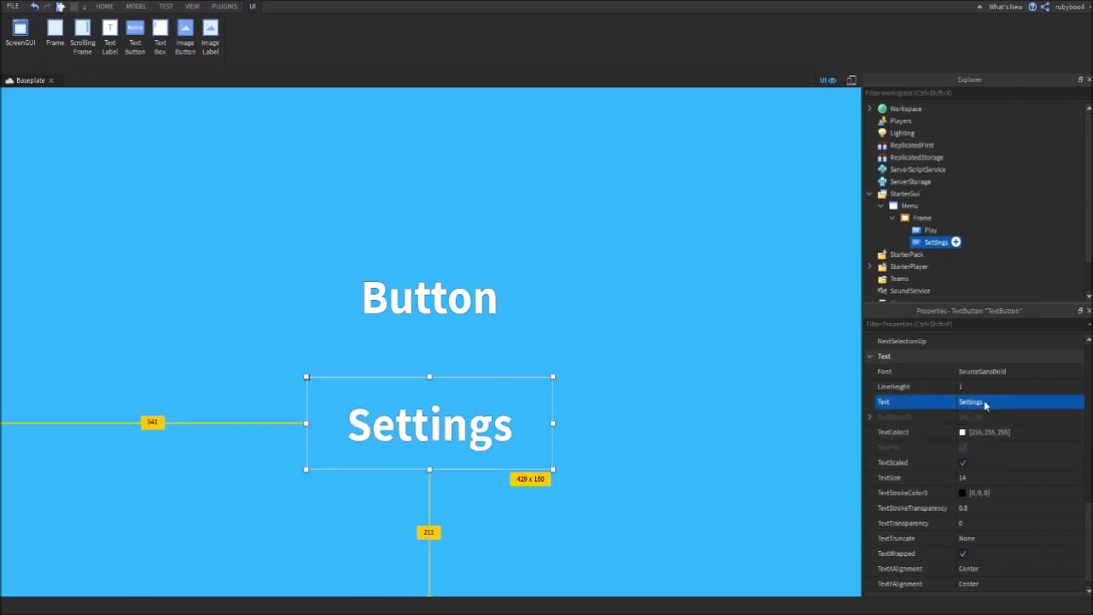
Set the Play button's displayed text to Play
click(923, 218)
click(931, 229)
scroll(995, 419, down, 5)
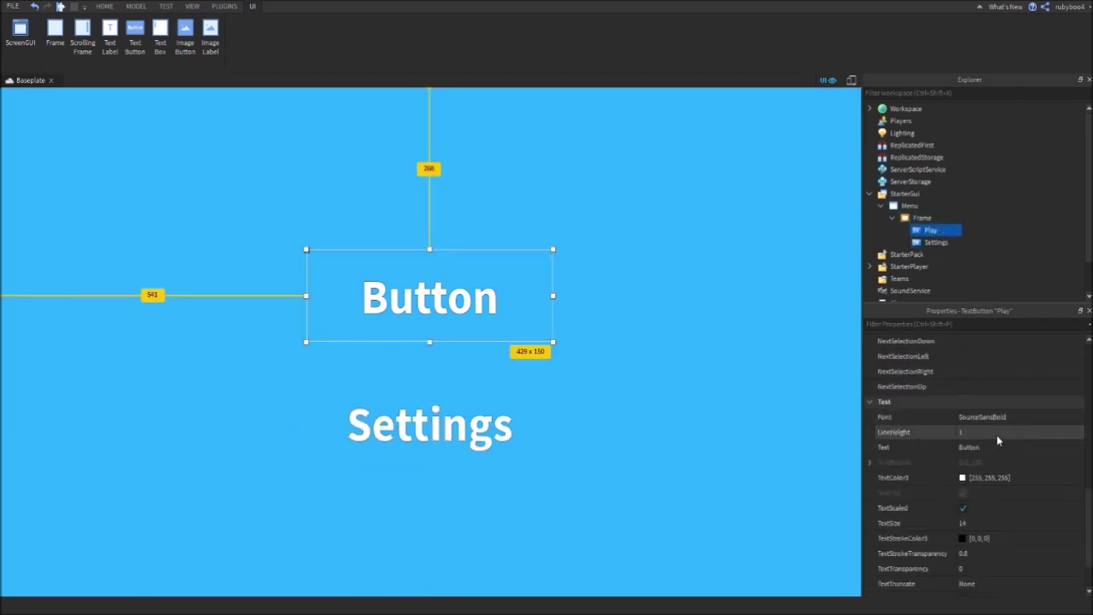
click(994, 442)
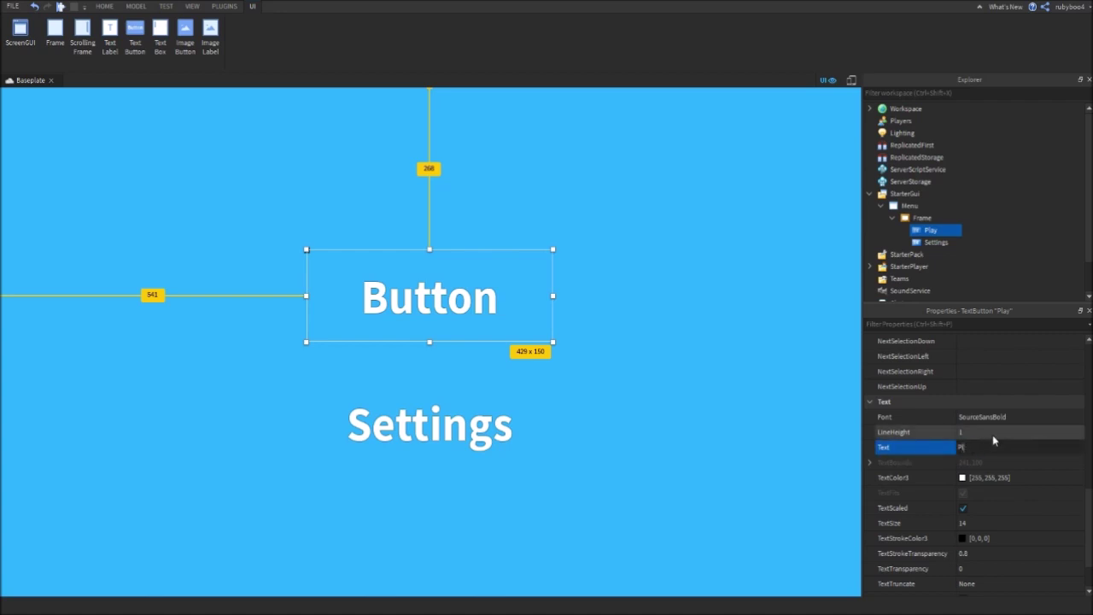
text(Play)
key(Return)
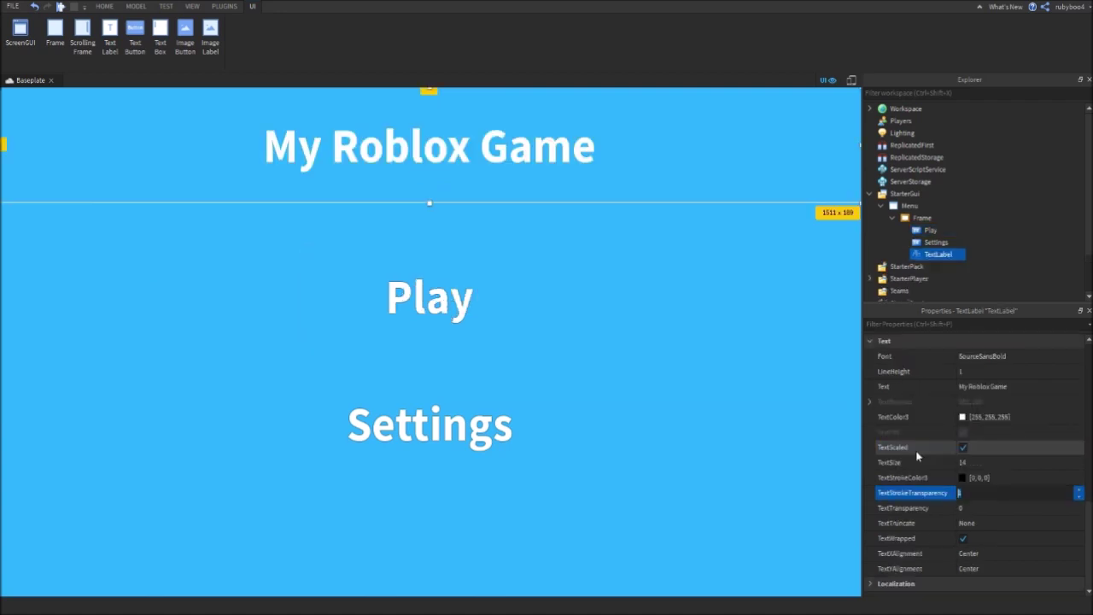
Set the "My Roblox Game" title label's text stroke transparency to 0.8 and its text colour to dark blue
text(0.8)
key(Return)
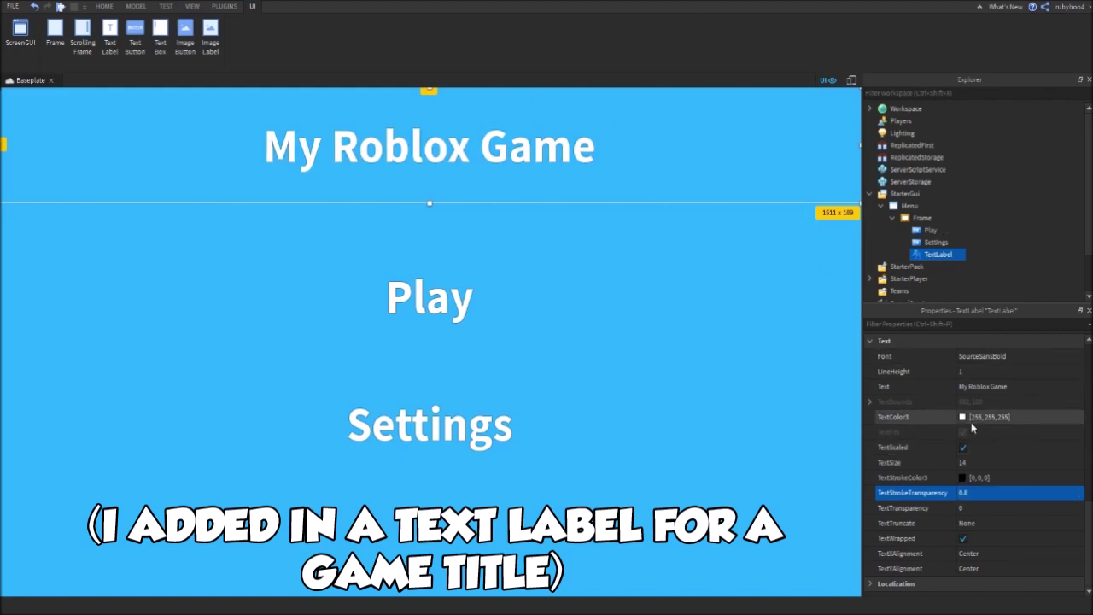
click(963, 419)
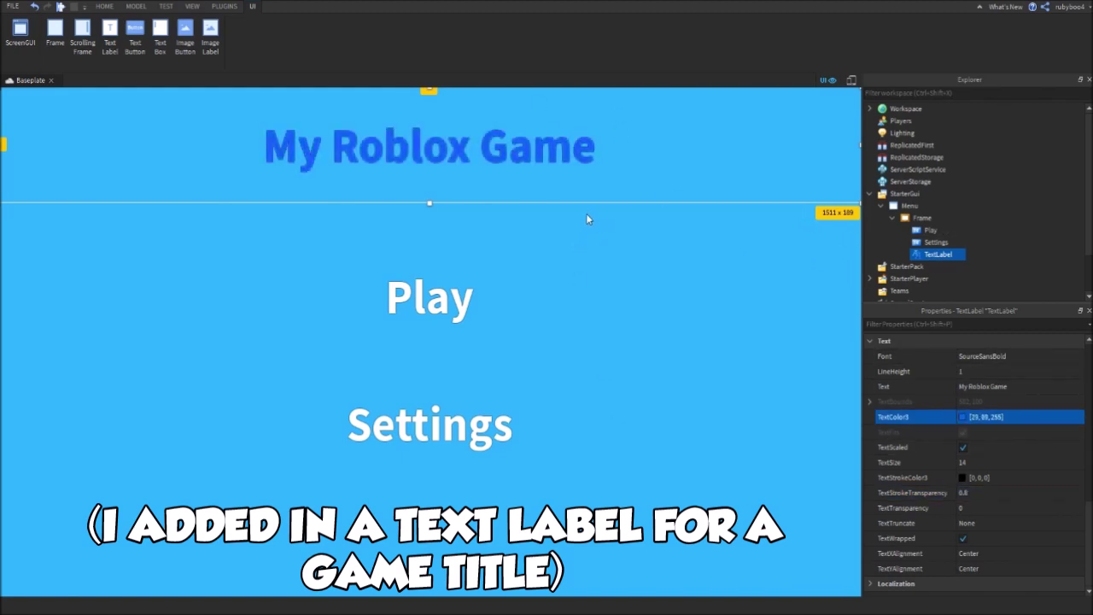
click(953, 241)
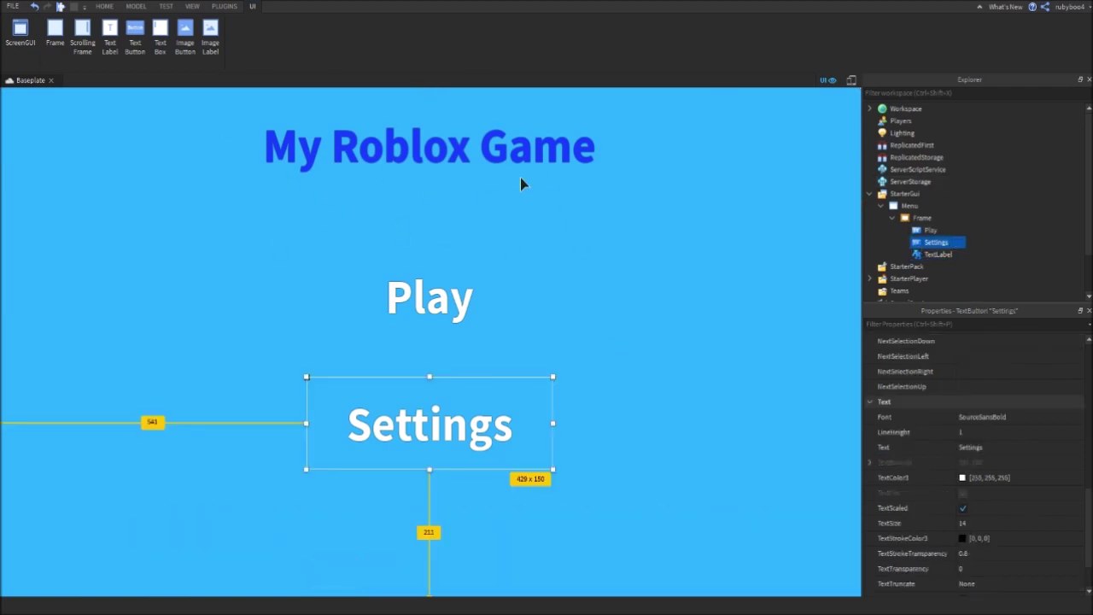
Add a LocalScript to the Play button and replace its default code with a MouseButton1Click function setting script.Parent.Parent.Visible to false
click(939, 230)
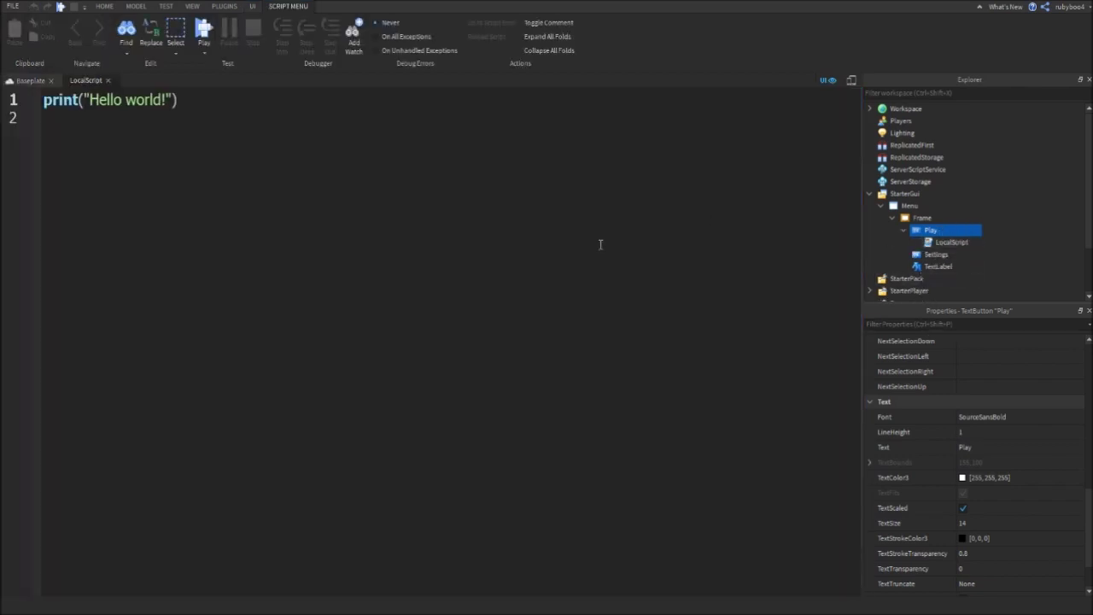
key(ctrl+a)
key(BackSpace)
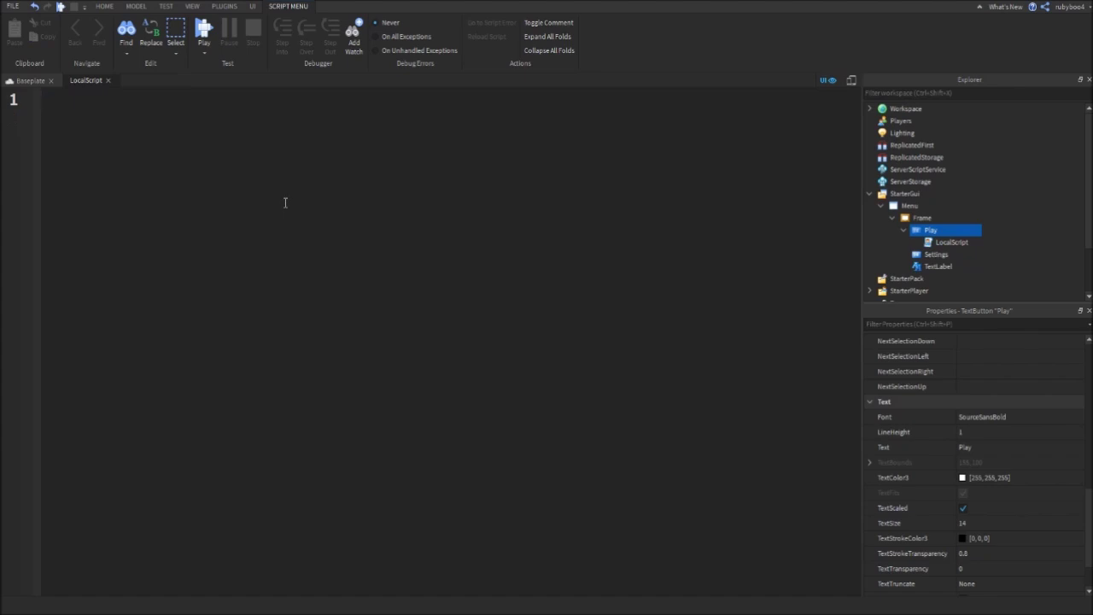
text(script.Parent.MouseButton1Click:Connect(function() 	script.Parent.Parent.Visible = false end))
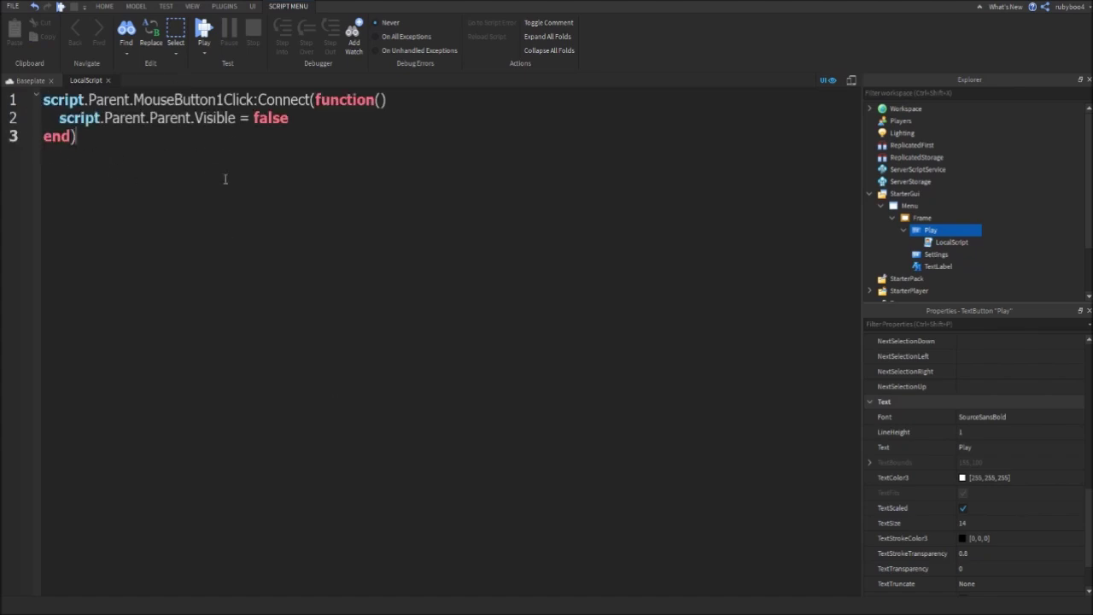
Close the Play button's script and playtest the menu, starting the game with Play and walking the character briefly before stopping the test
click(107, 80)
click(904, 230)
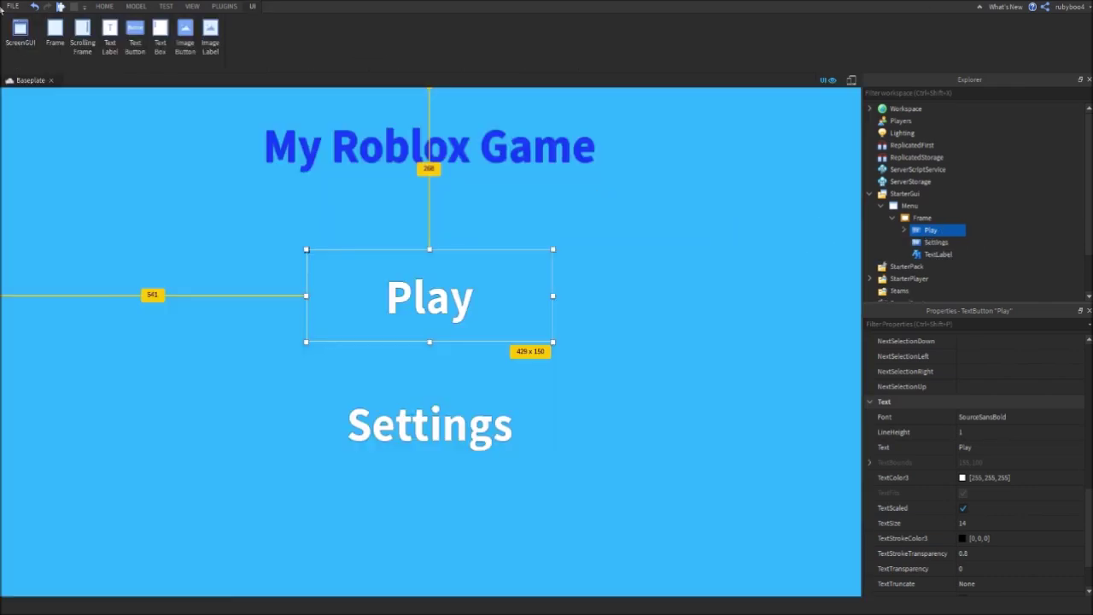
click(60, 6)
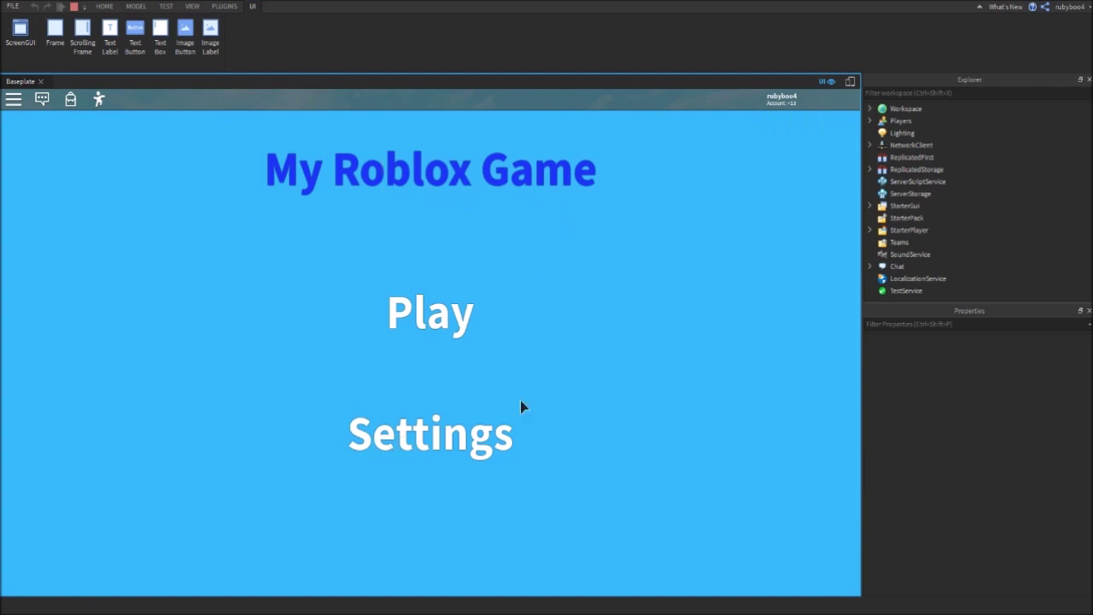
click(419, 322)
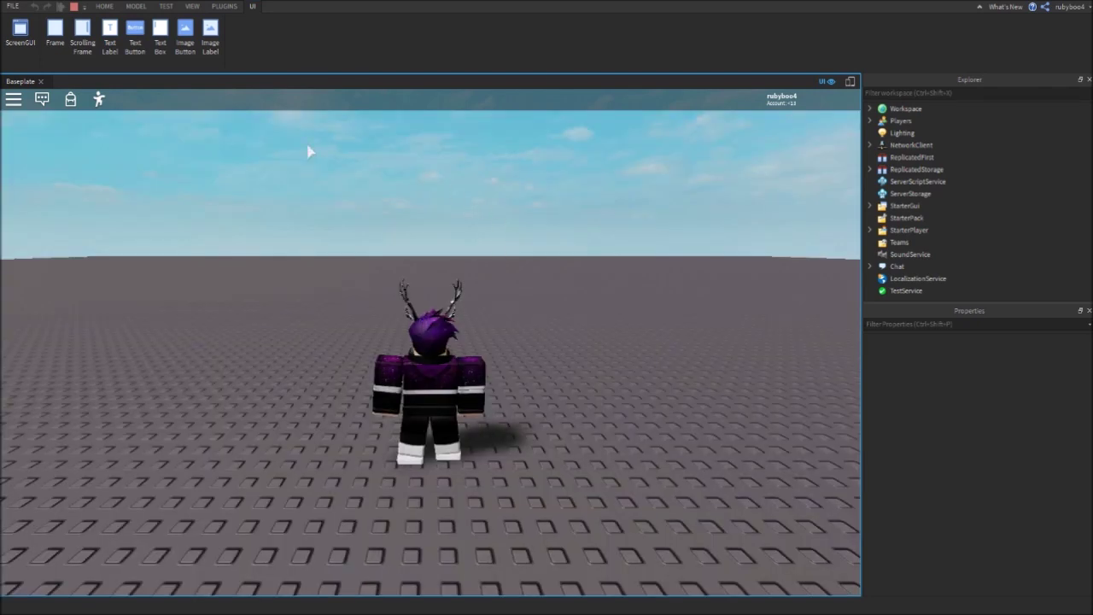
key(a)
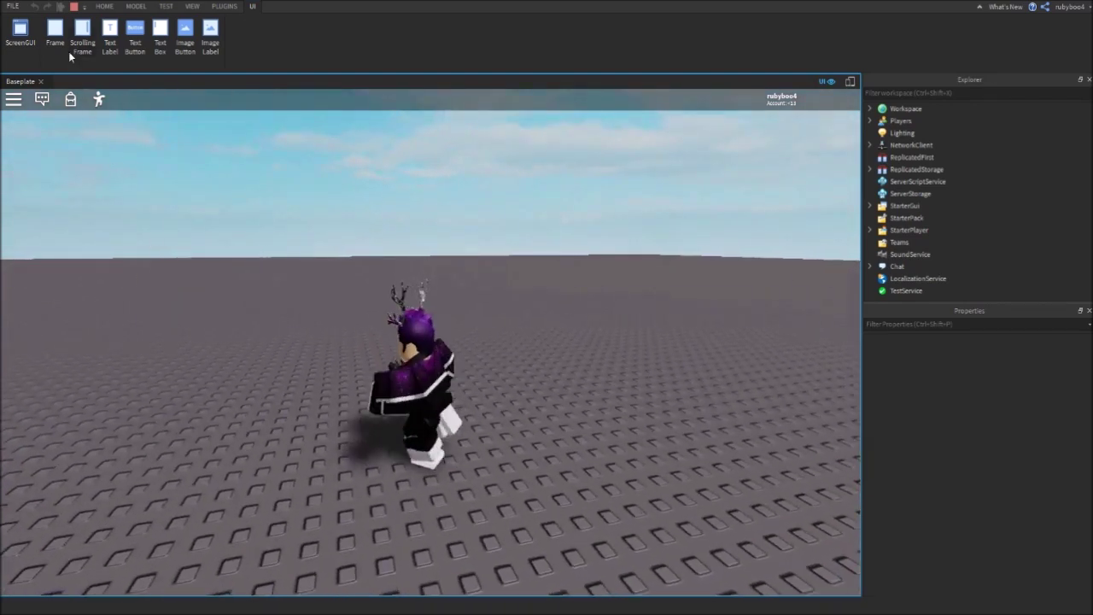
key(w)
click(74, 7)
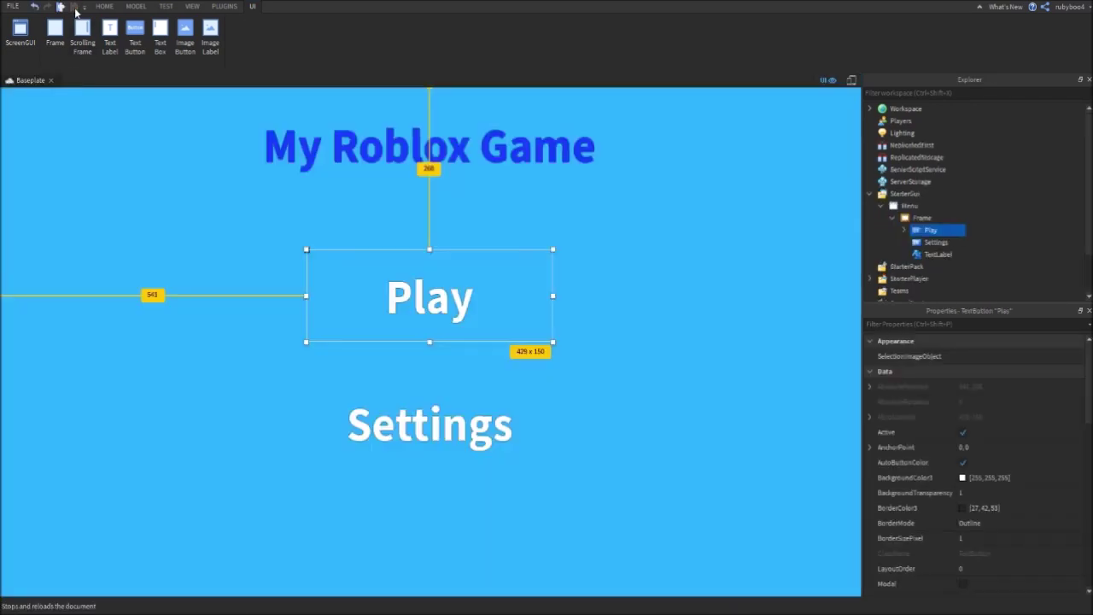
Add a new frame inside the menu's main frame and name it SettingsFrame
click(926, 218)
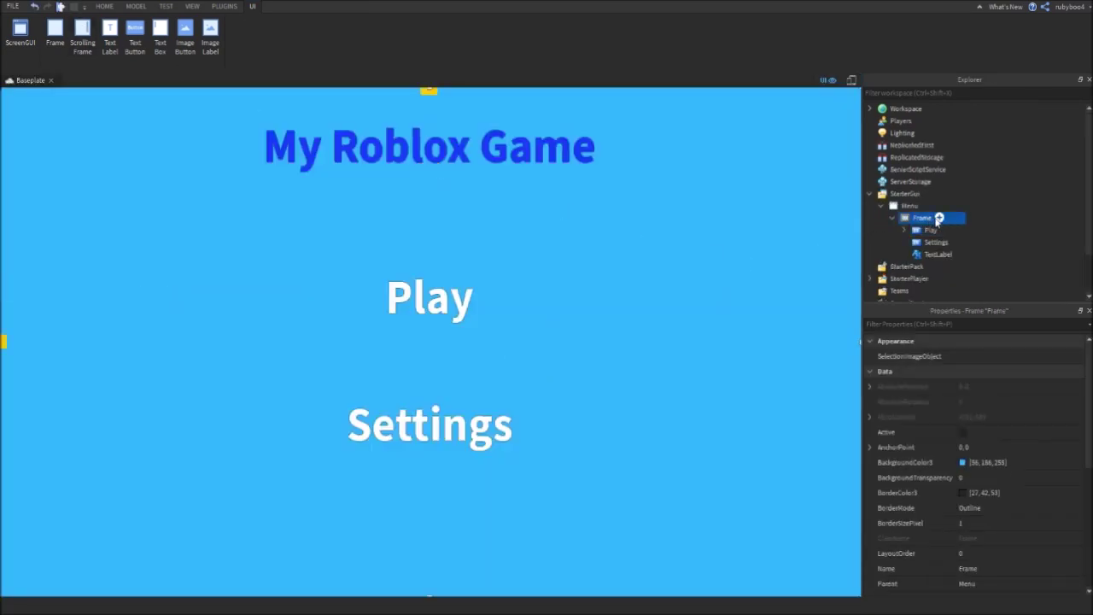
click(938, 218)
click(905, 289)
click(943, 229)
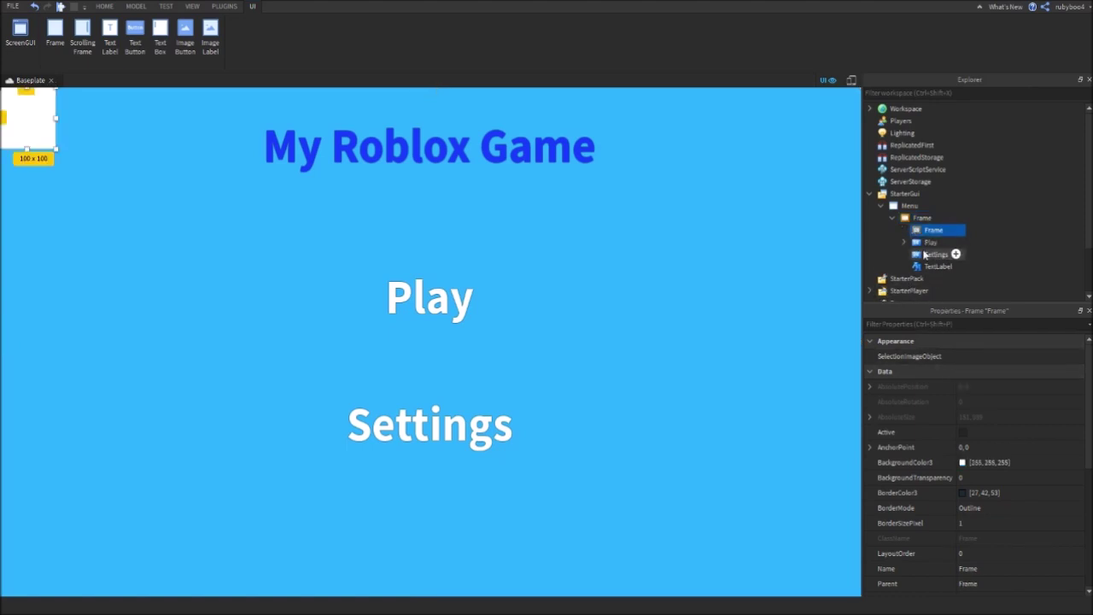
click(951, 230)
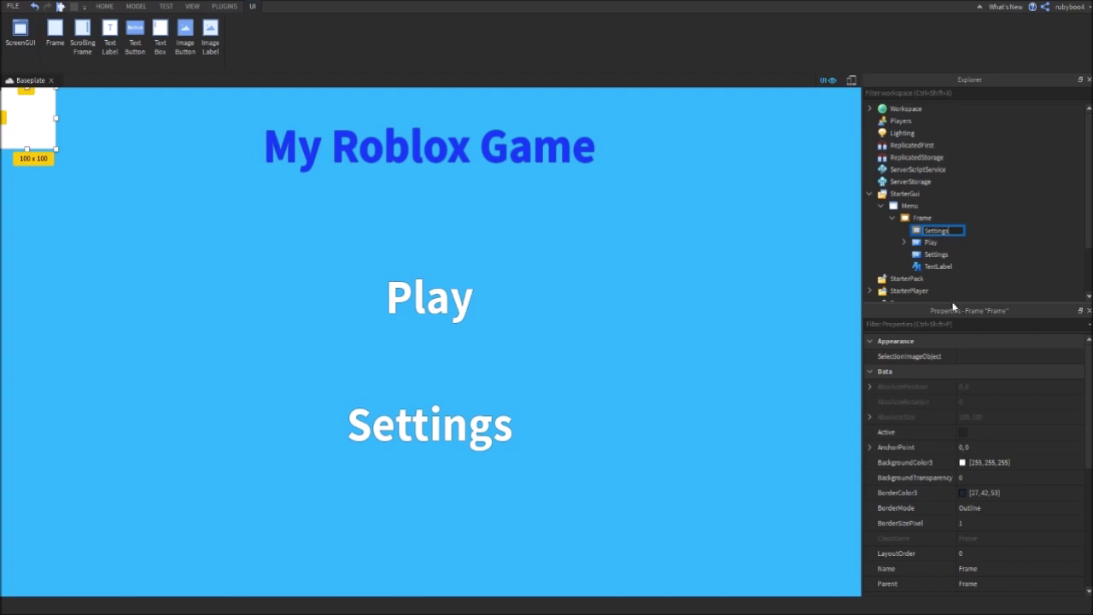
text(SettingsFrame)
key(Return)
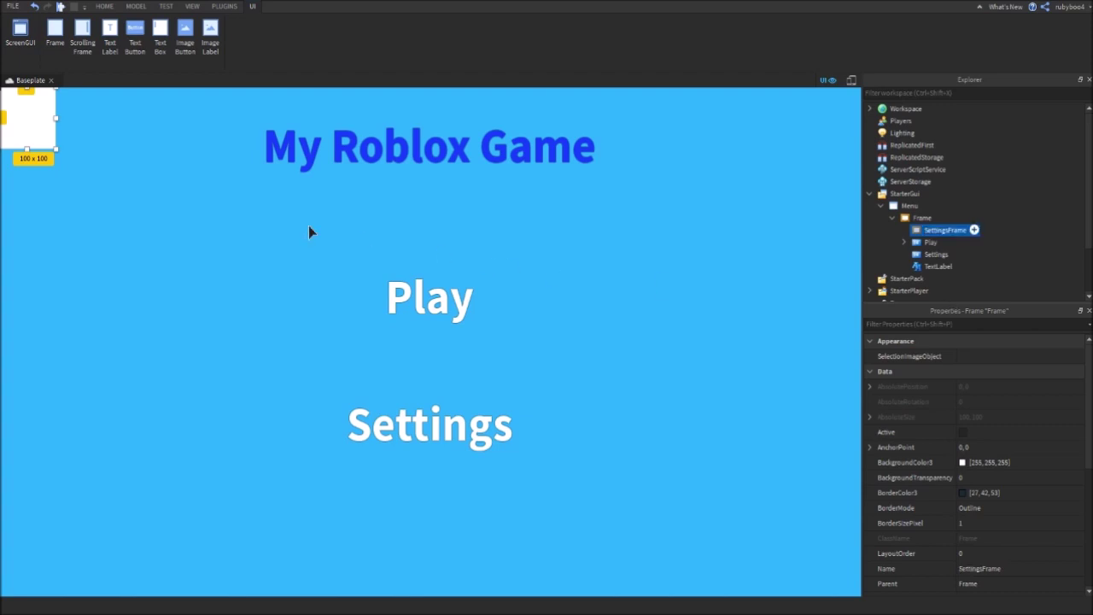
Enlarge SettingsFrame to about 1124 x 777, centre it over the menu and give it a darker blue background colour
drag(56, 149, 641, 559)
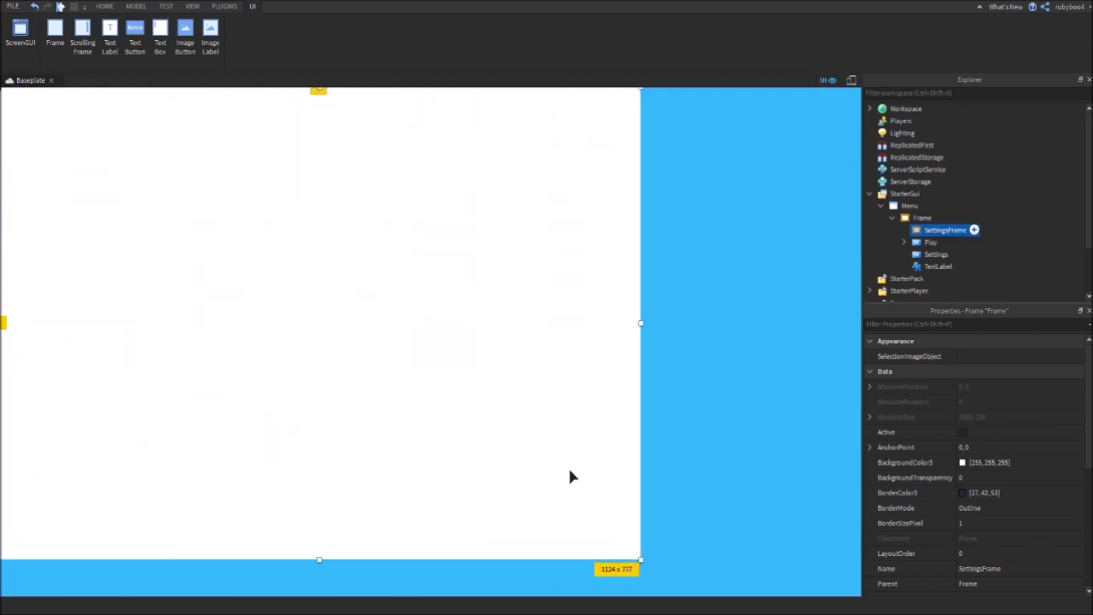
drag(472, 381, 579, 403)
click(967, 464)
drag(612, 253, 589, 225)
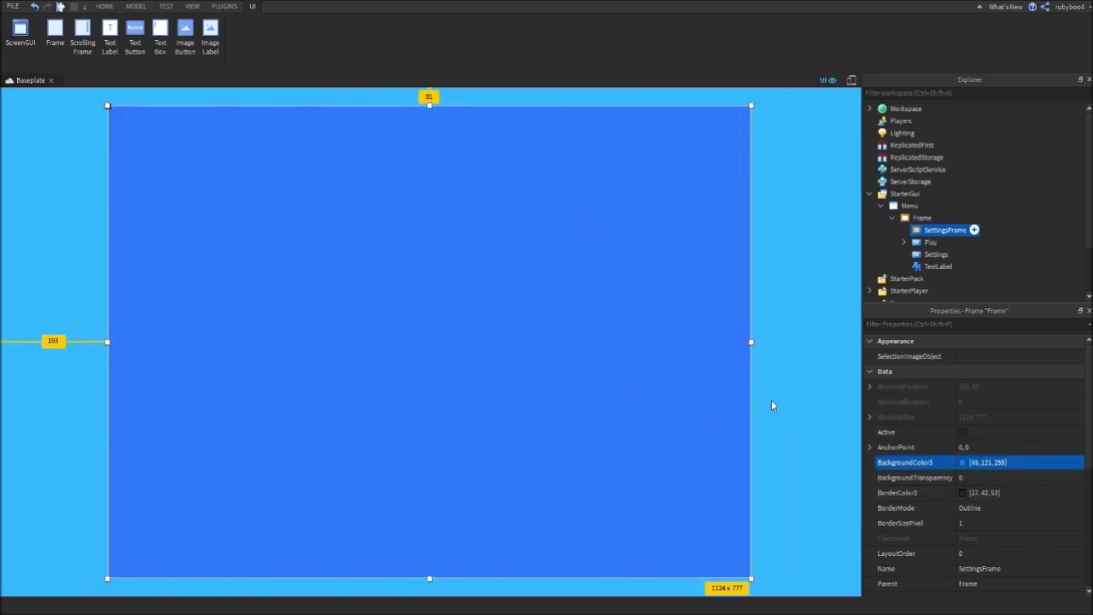
scroll(956, 462, down, 5)
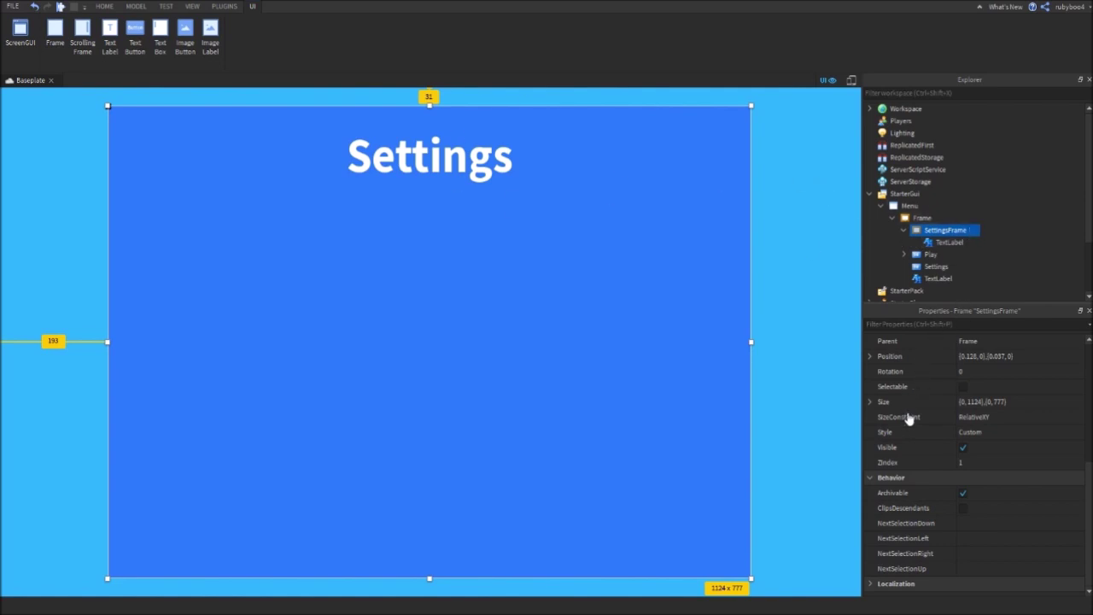
Add a text button to SettingsFrame, about 67 x 64 in size, and place it in the frame's upper-right corner
click(135, 39)
click(165, 130)
click(224, 139)
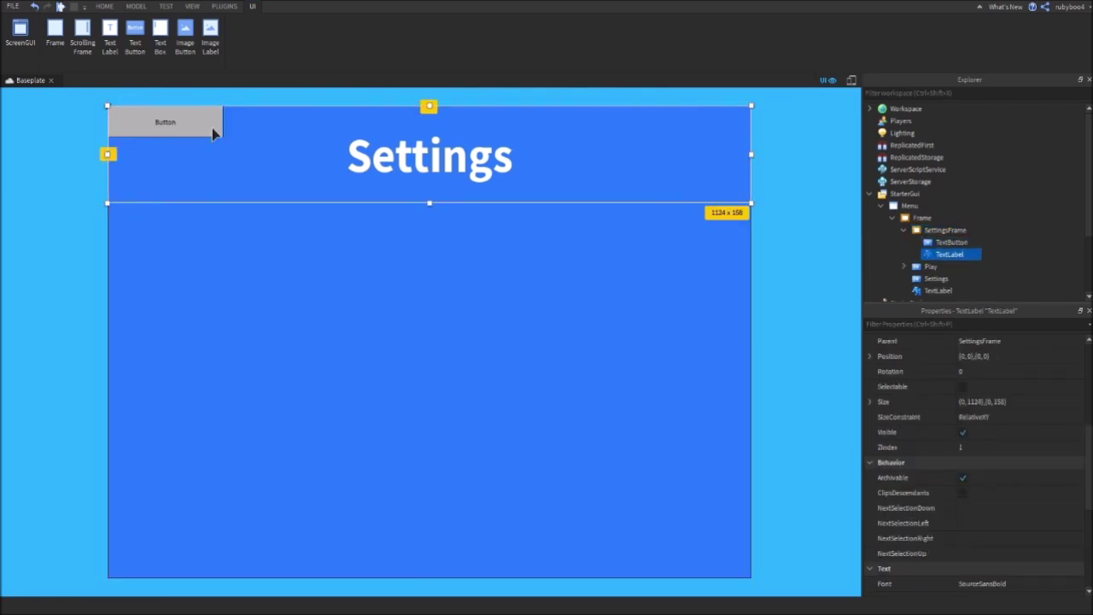
click(213, 129)
drag(225, 140, 740, 152)
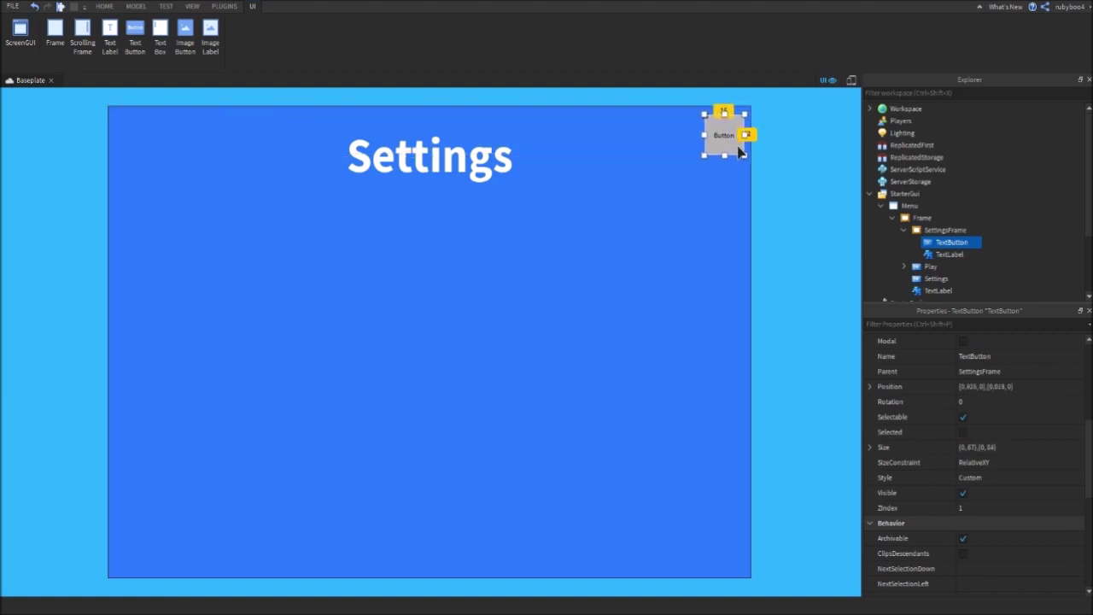
Rename the text button in the corner of SettingsFrame to Close
scroll(1053, 412, up, 5)
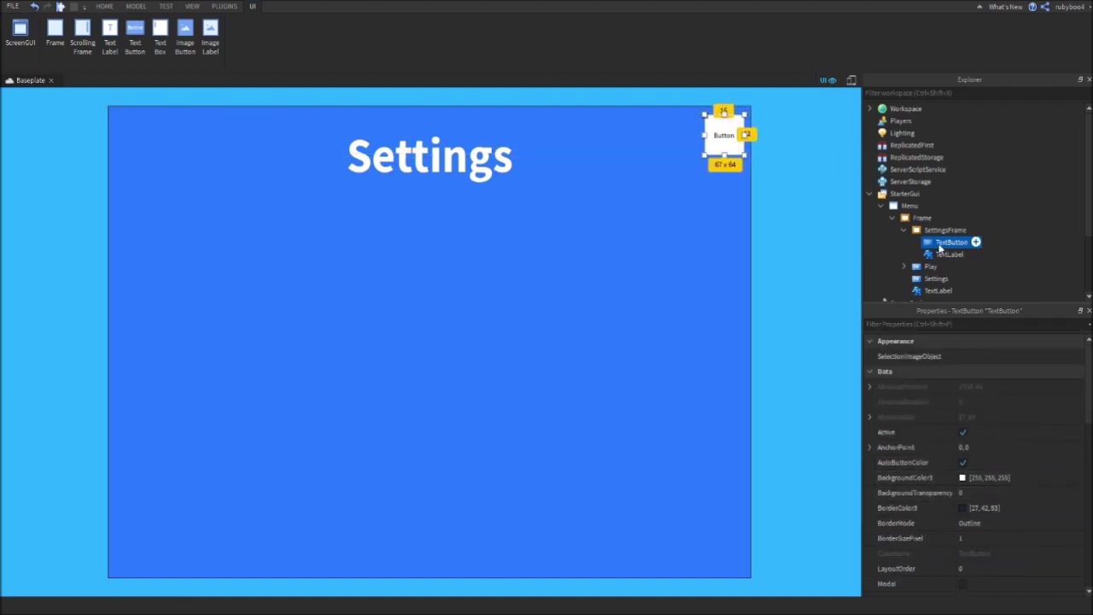
key(F2)
text(Close)
key(Return)
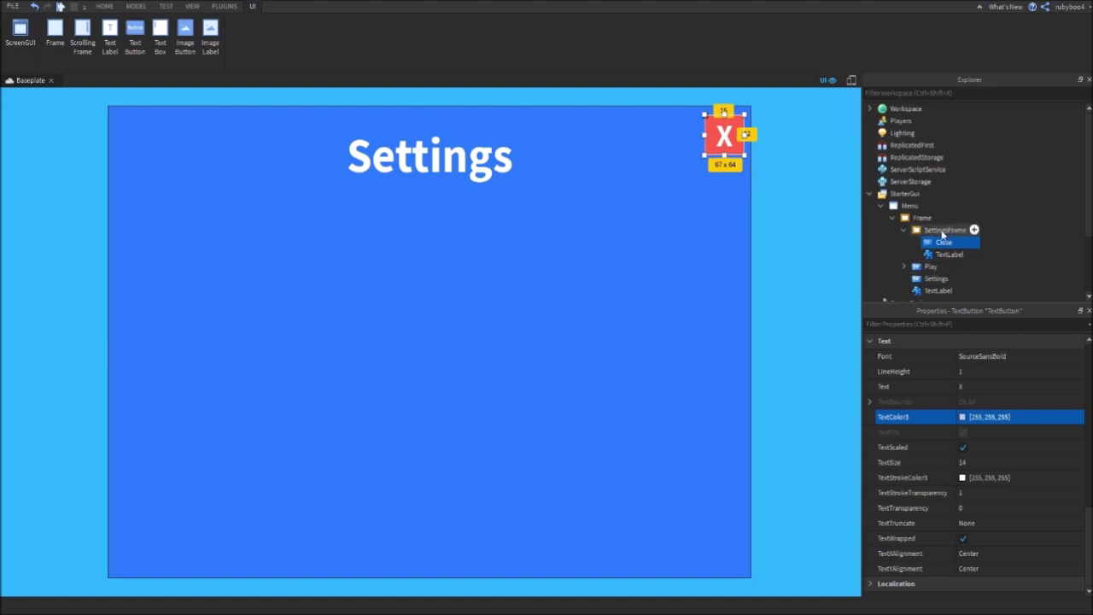
Add a LocalScript to the Close button, replacing its default code with a MouseButton1Click function setting script.Parent.Parent.Visible to false
click(965, 231)
click(960, 243)
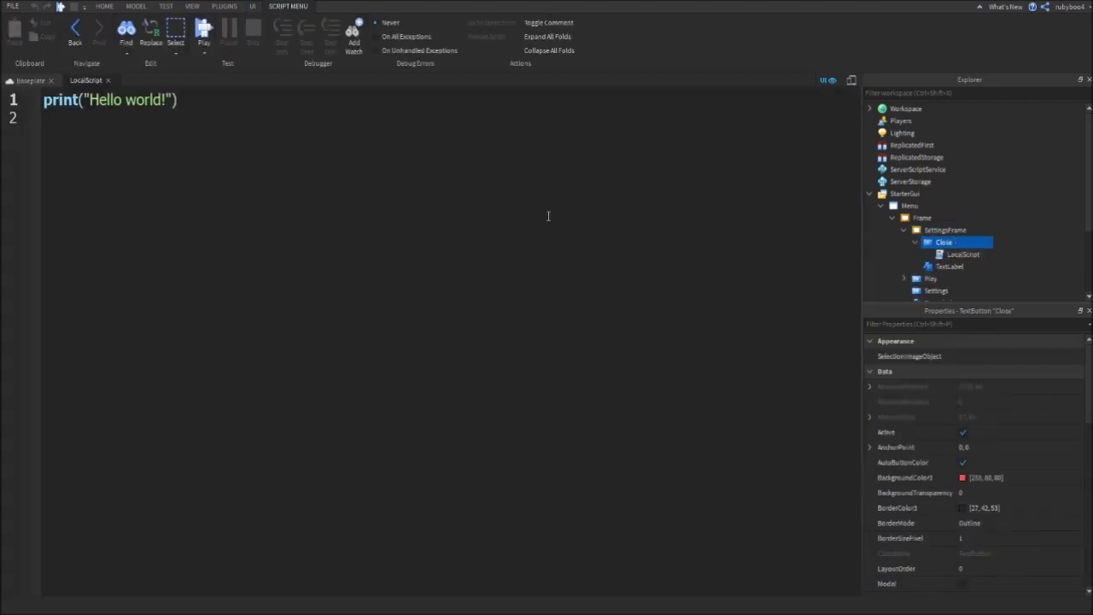
key(ctrl+a)
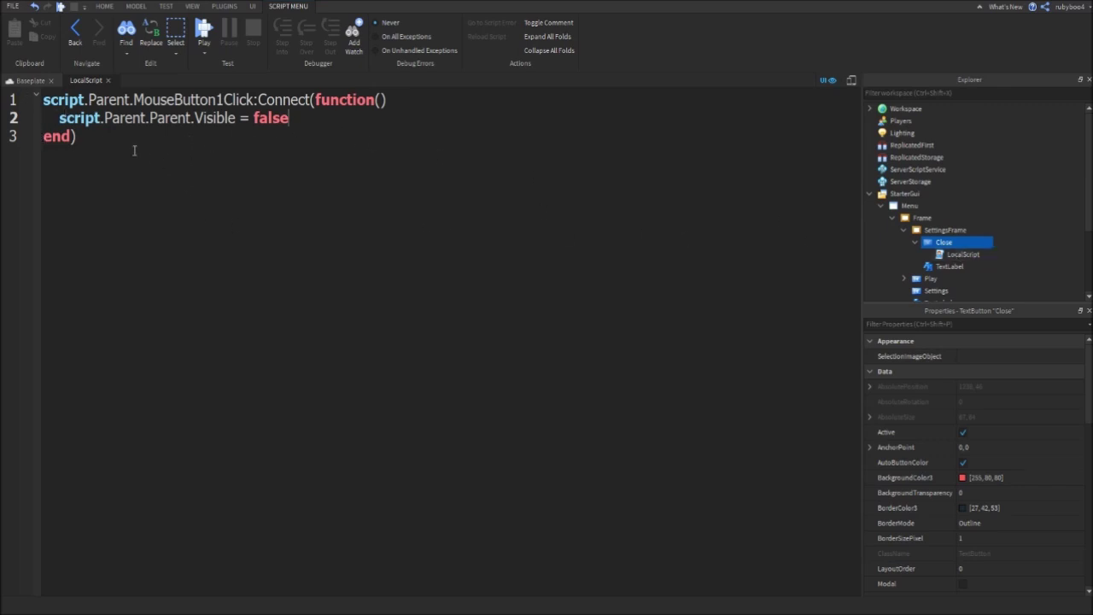
drag(134, 150, 7, 80)
click(95, 139)
click(109, 81)
click(915, 241)
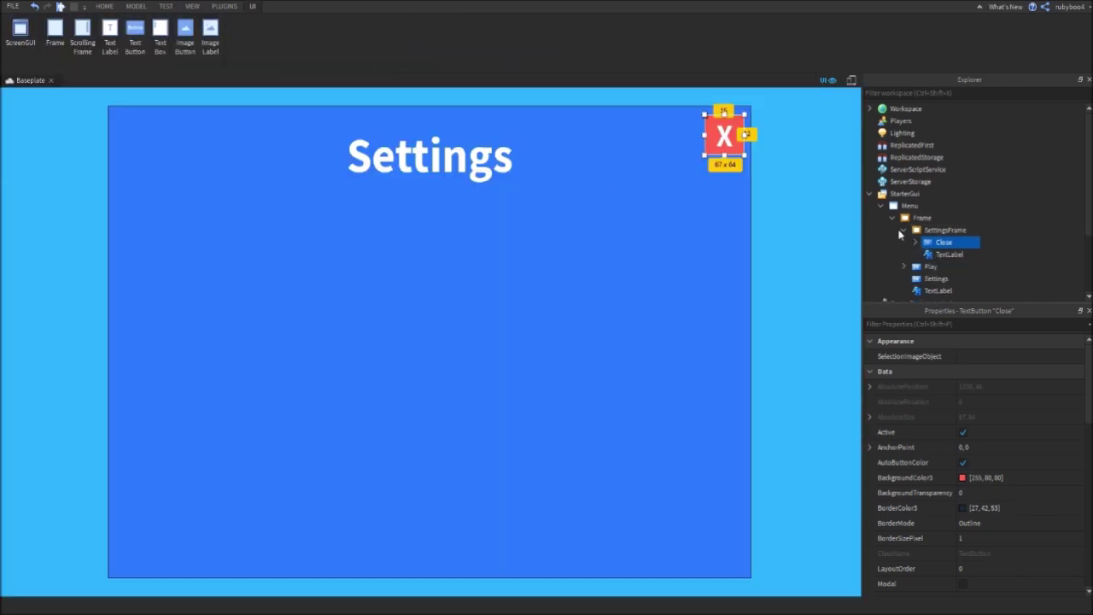
Turn off the Visible property of SettingsFrame so it is hidden by default
click(943, 230)
scroll(1019, 495, down, 5)
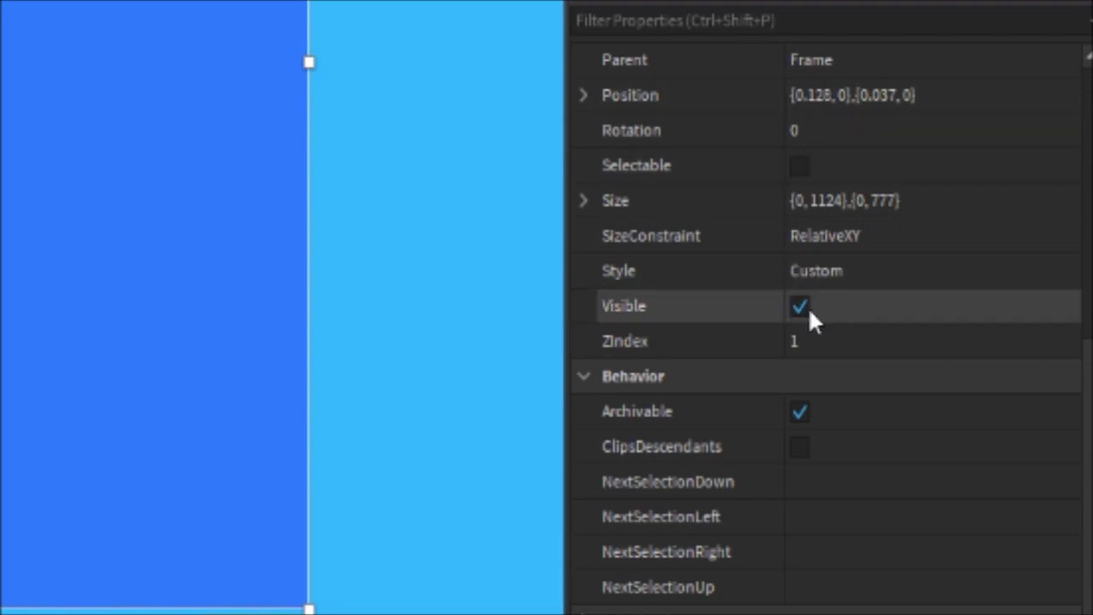
click(803, 306)
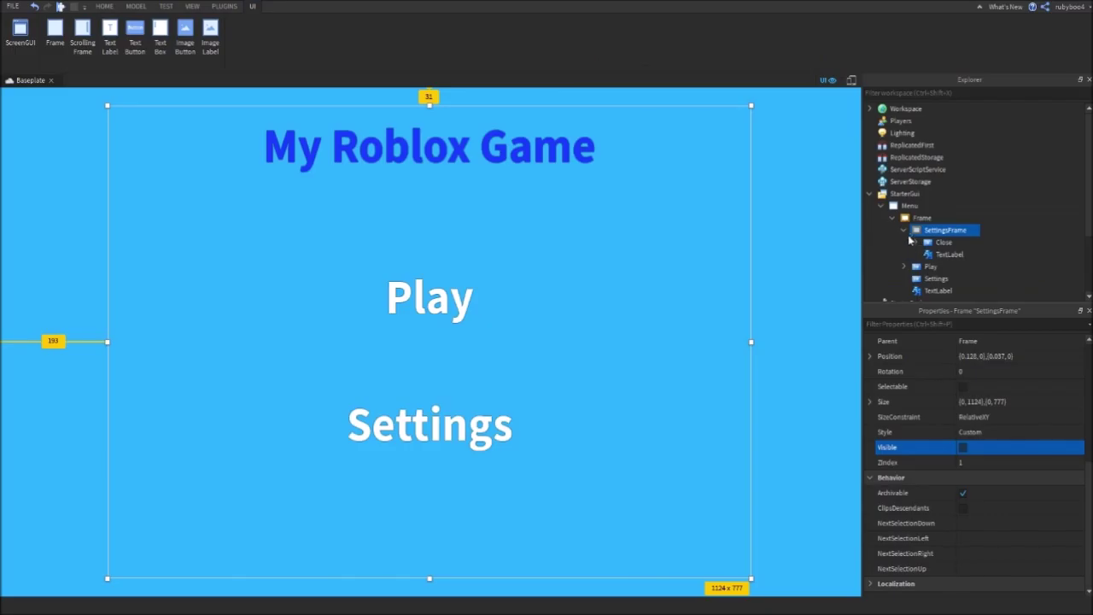
click(905, 230)
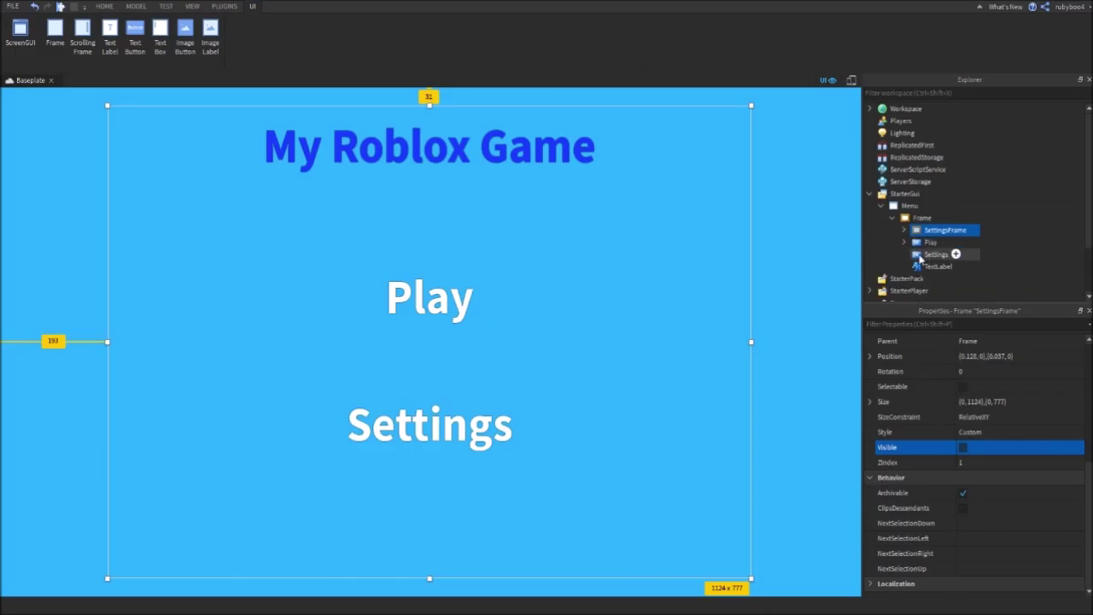
Add a LocalScript to the Settings button with a MouseButton1Click function setting script.Parent.Parent.SettingsFrame.Visible to true
click(969, 254)
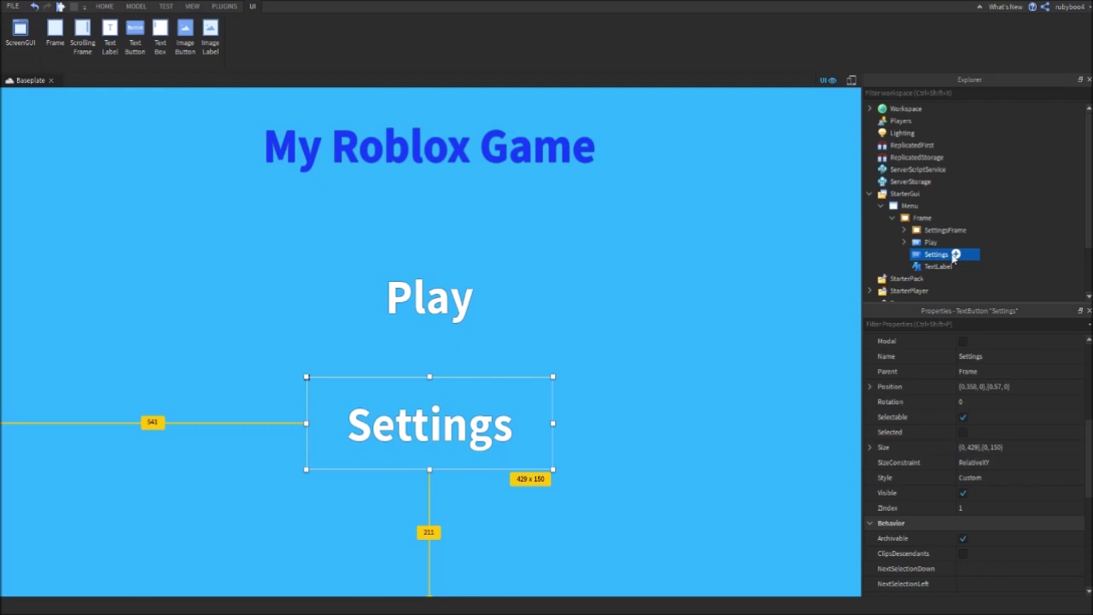
click(955, 254)
click(895, 348)
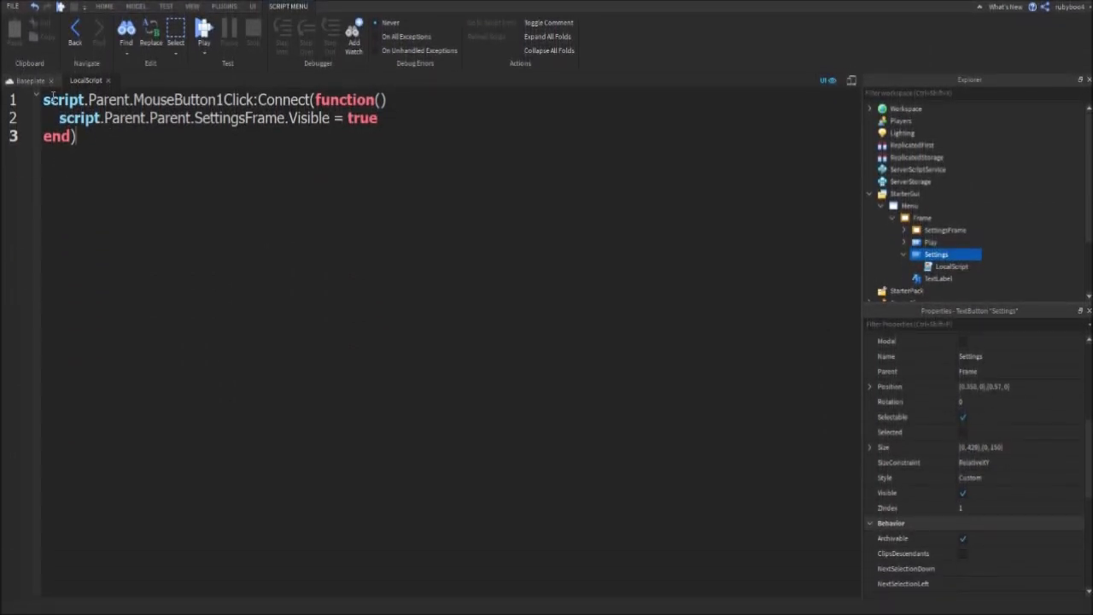
click(108, 80)
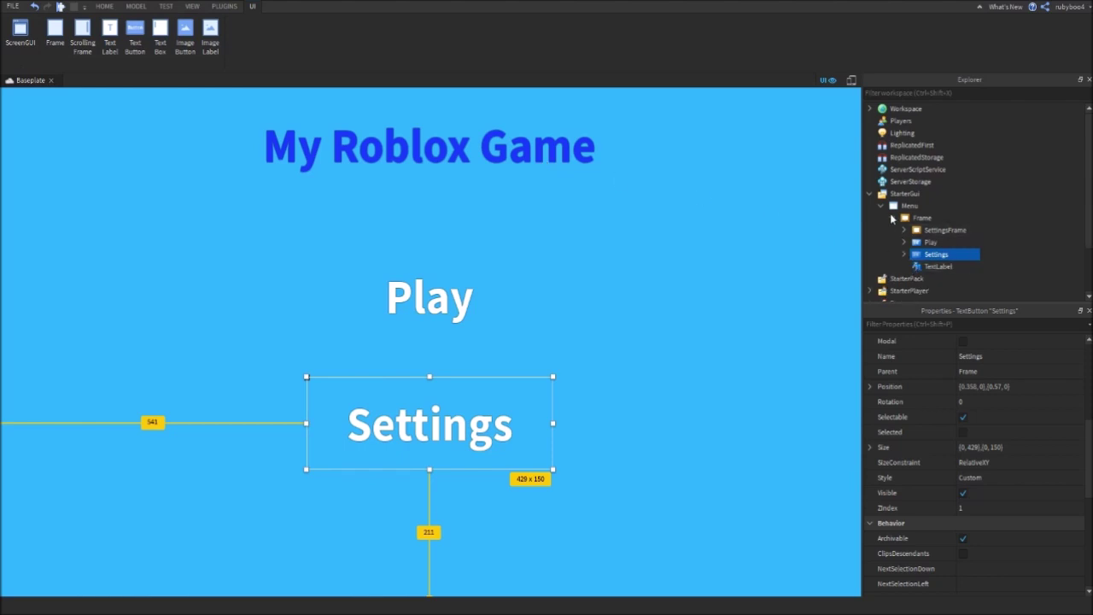
click(893, 218)
Playtest the menu, opening the settings window and closing it with the X button several times
click(104, 6)
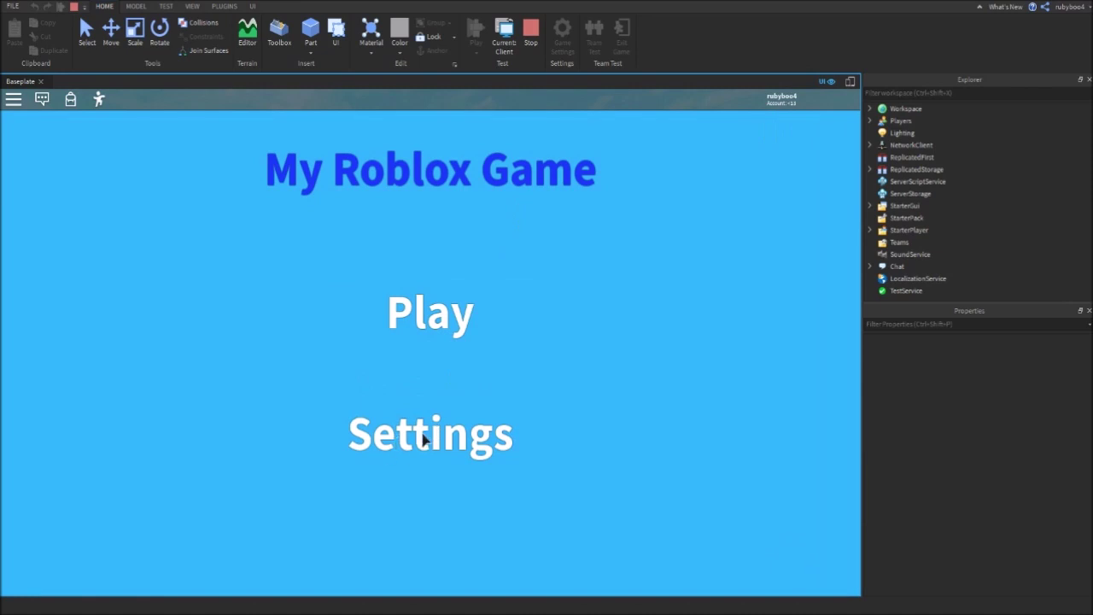
click(424, 436)
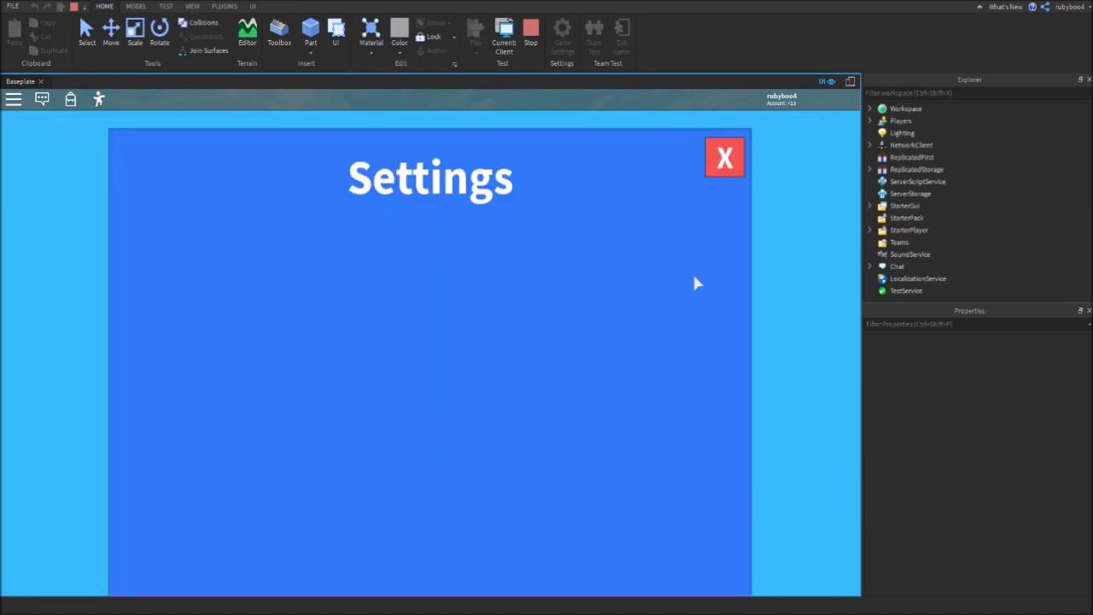
click(727, 157)
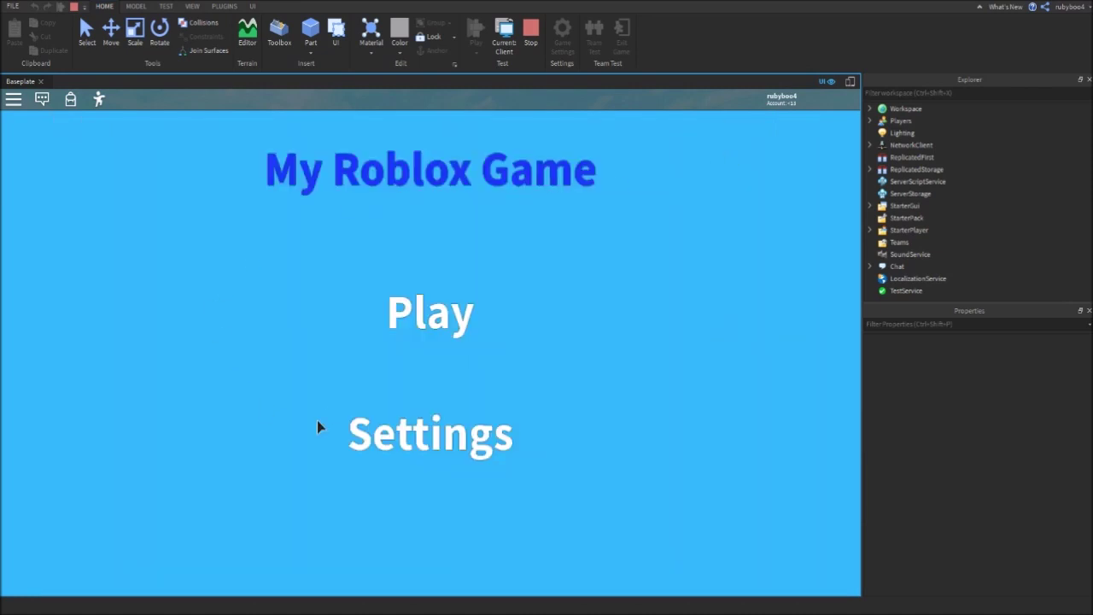
click(378, 434)
click(726, 158)
click(453, 442)
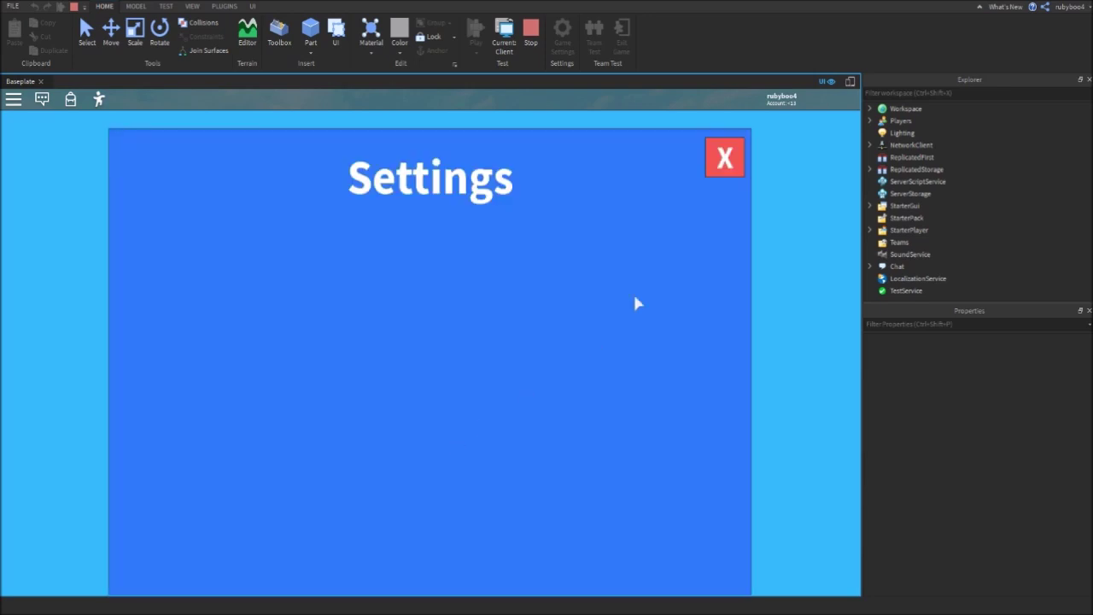
click(725, 158)
click(414, 438)
click(725, 159)
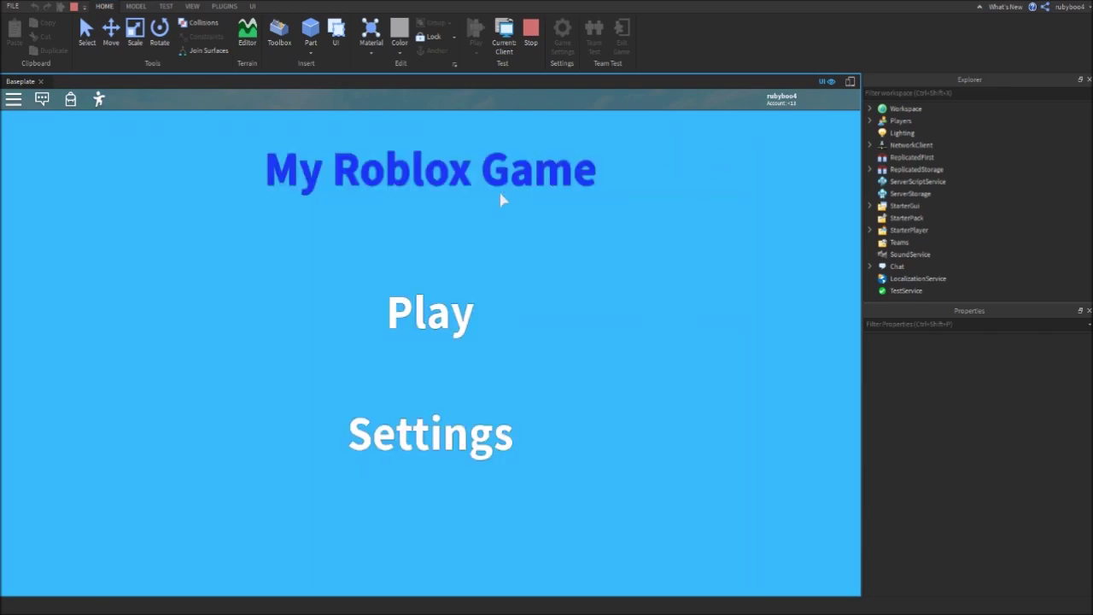
Start the game with the menu's Play button and test jumping, walking and turning the camera around the character
click(463, 317)
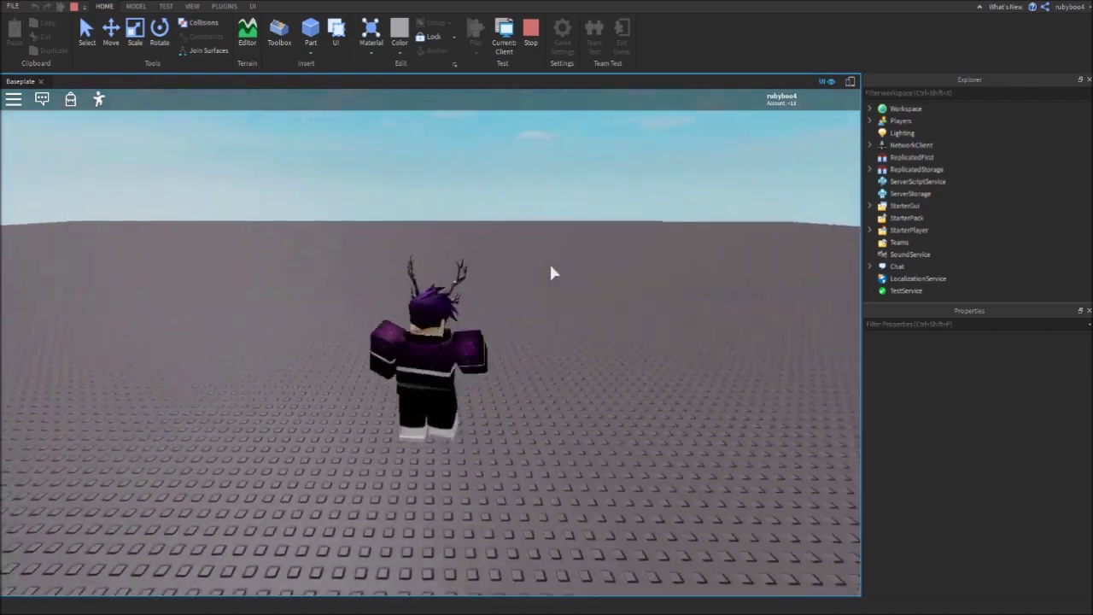
key(space)
key(space)
key(space)
right_drag(550, 266, 550, 269)
key(d)
key(w)
key(space)
key(w)
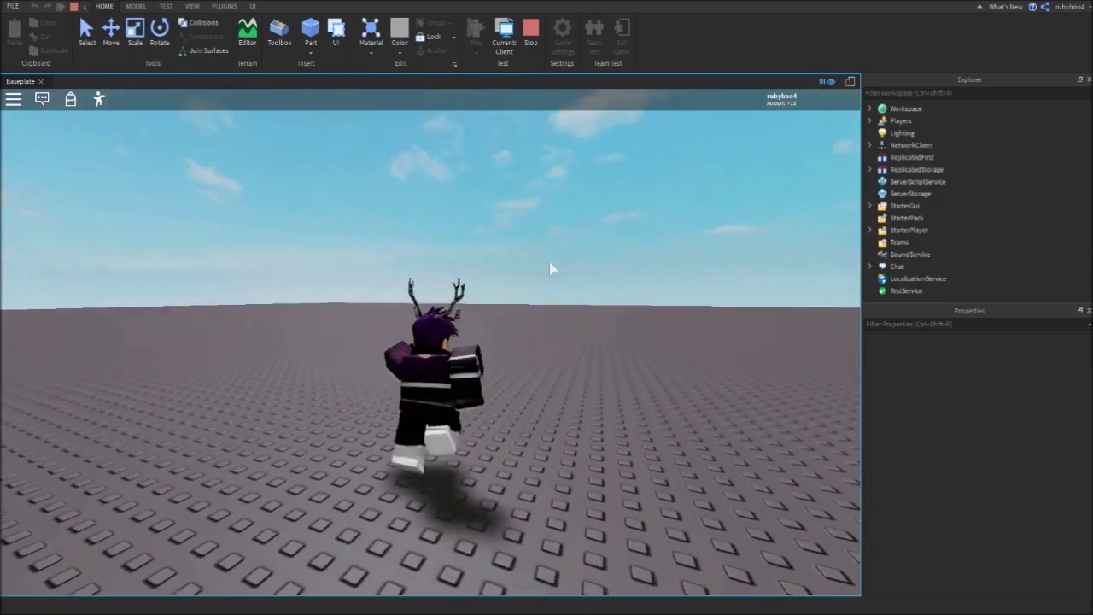
key(a)
right_drag(550, 262, 546, 262)
key(s)
scroll(546, 262, up, 1)
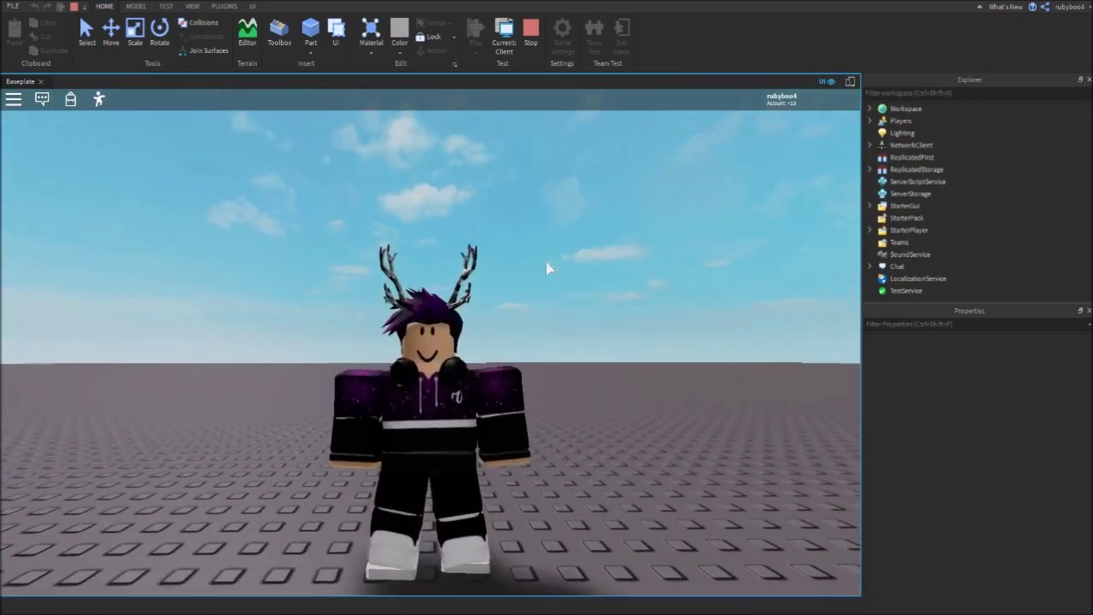
scroll(547, 268, up, 1)
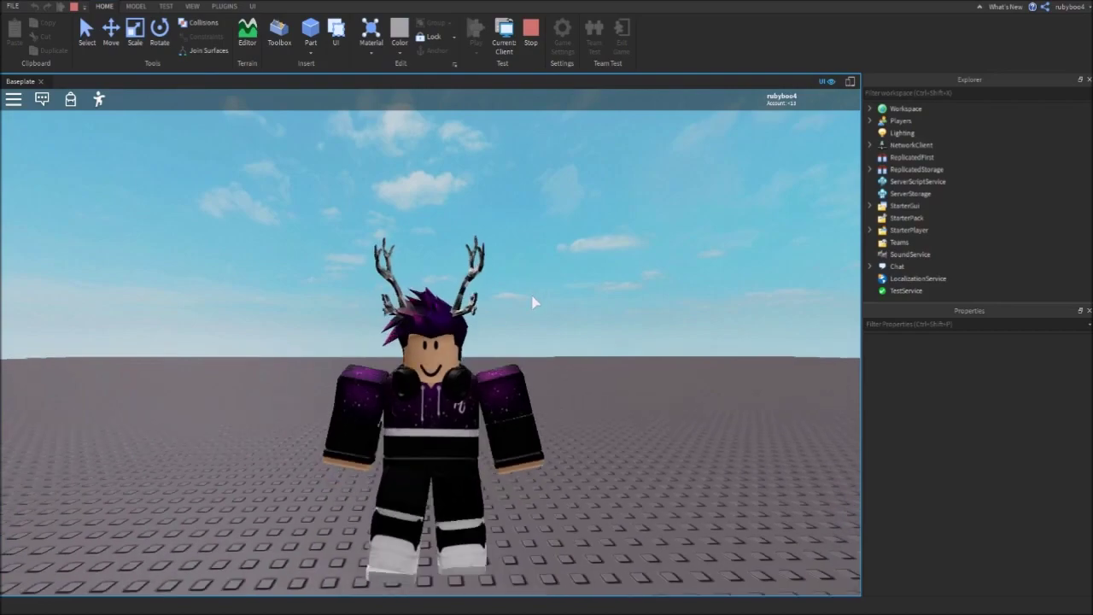